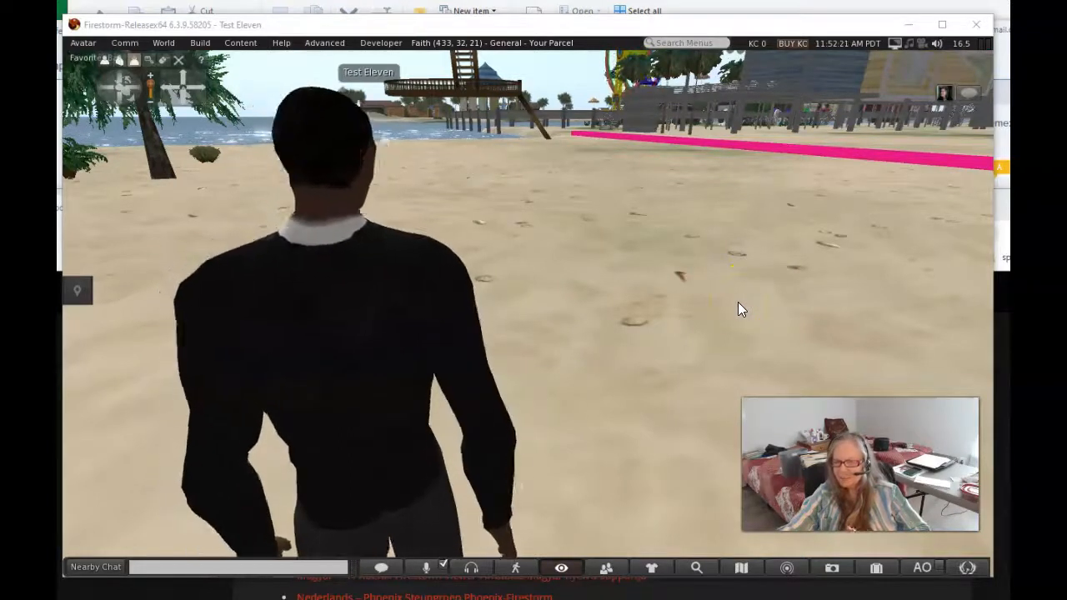
left_click(635, 306)
left_click(644, 325)
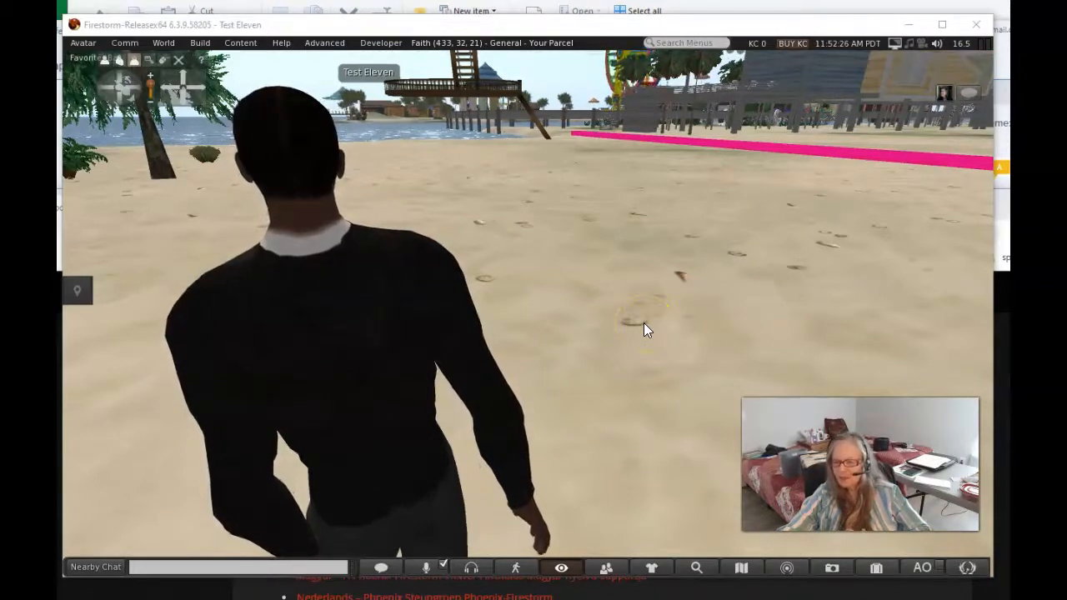
left_click(616, 324)
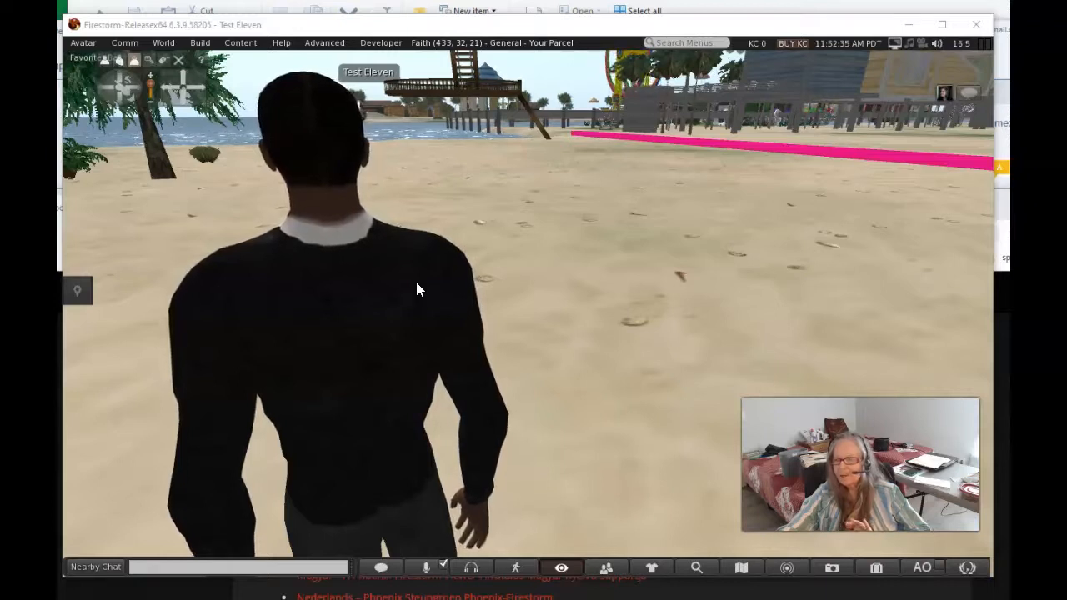
Step: In the second avatar's viewer, toggle voice on and off and reposition the Inventory window to expose more texture folders
left_click(252, 543)
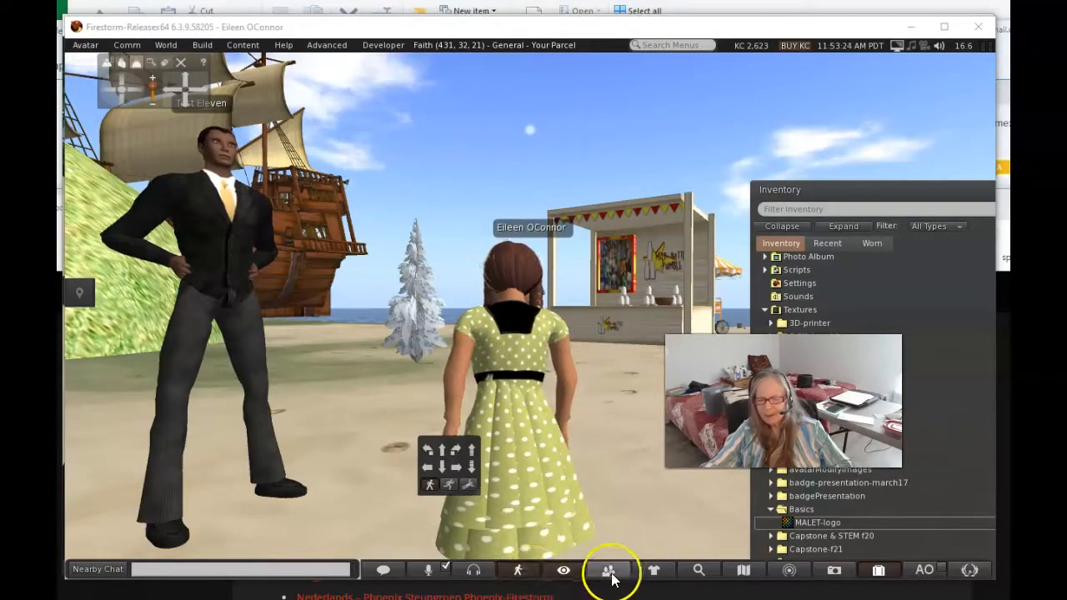
left_click(427, 570)
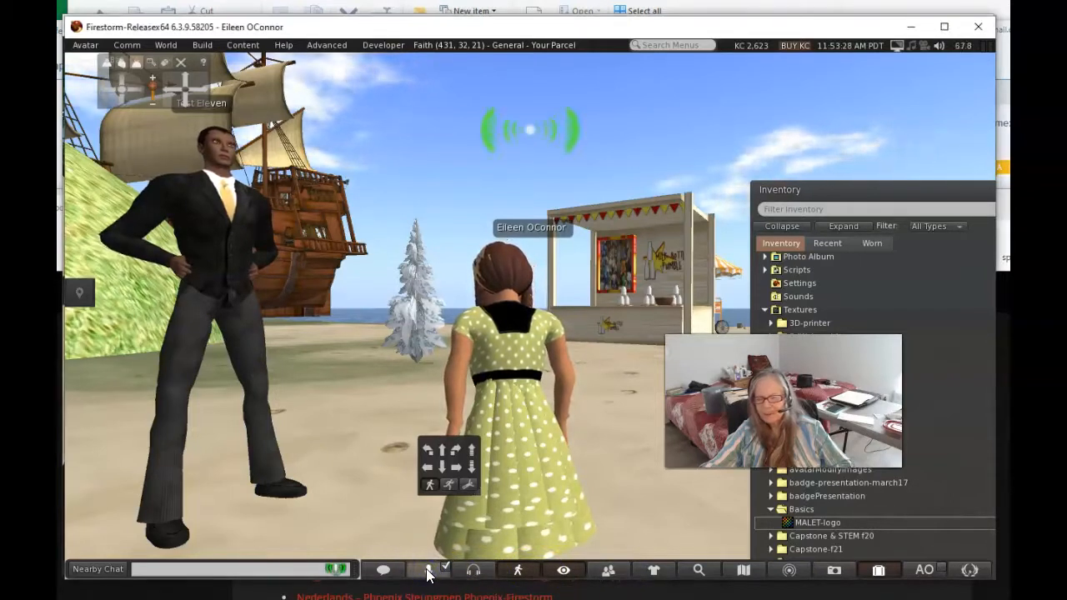
left_click(422, 572)
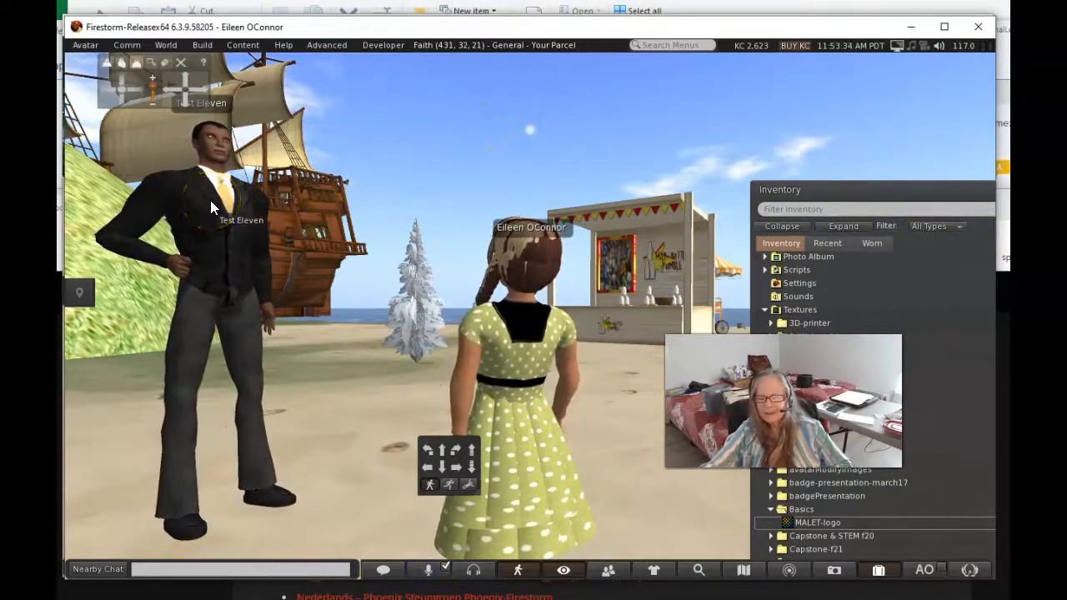
left_click_drag(938, 204, 875, 120)
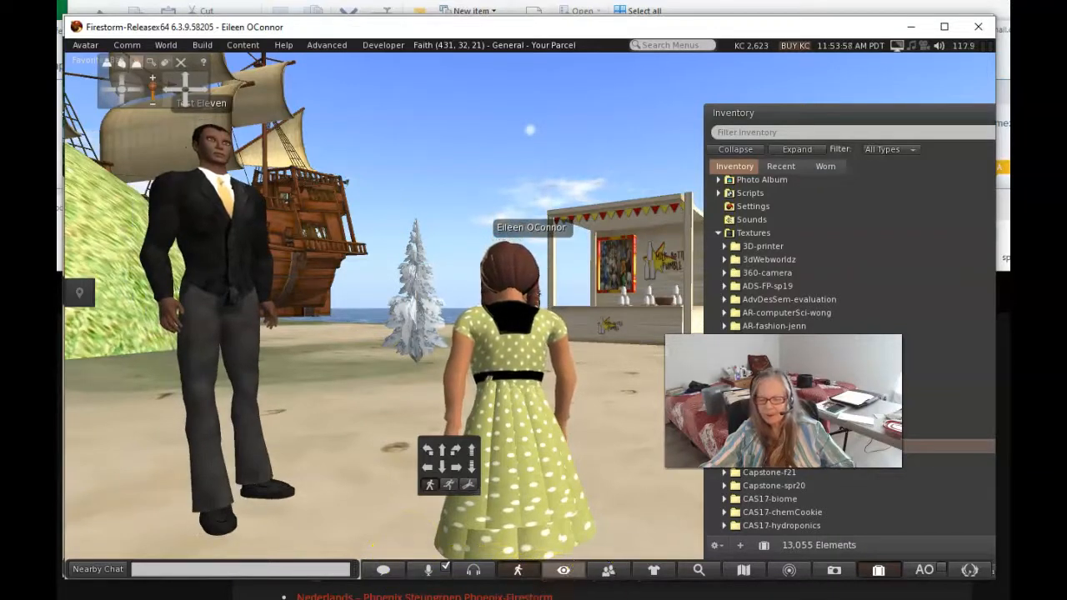
Step: Switch to the Test Eleven viewer and accept the offered sci-symbol texture
key("alt+Tab")
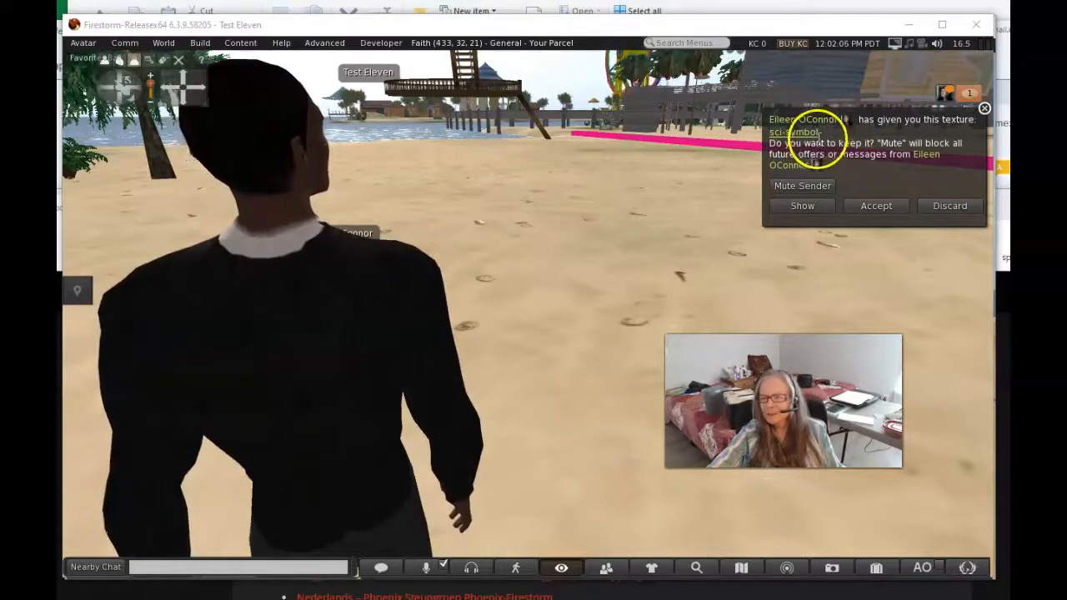
left_click(876, 206)
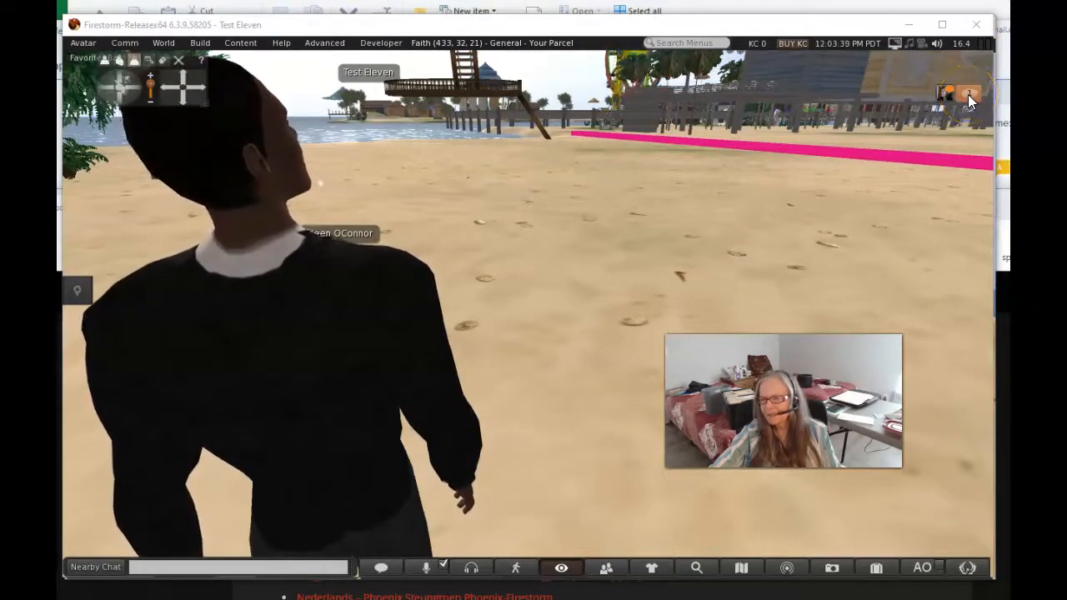
Step: Accept the field-trip texture from the pending conversation, close it, and accept the scienceED texture offer
left_click(968, 94)
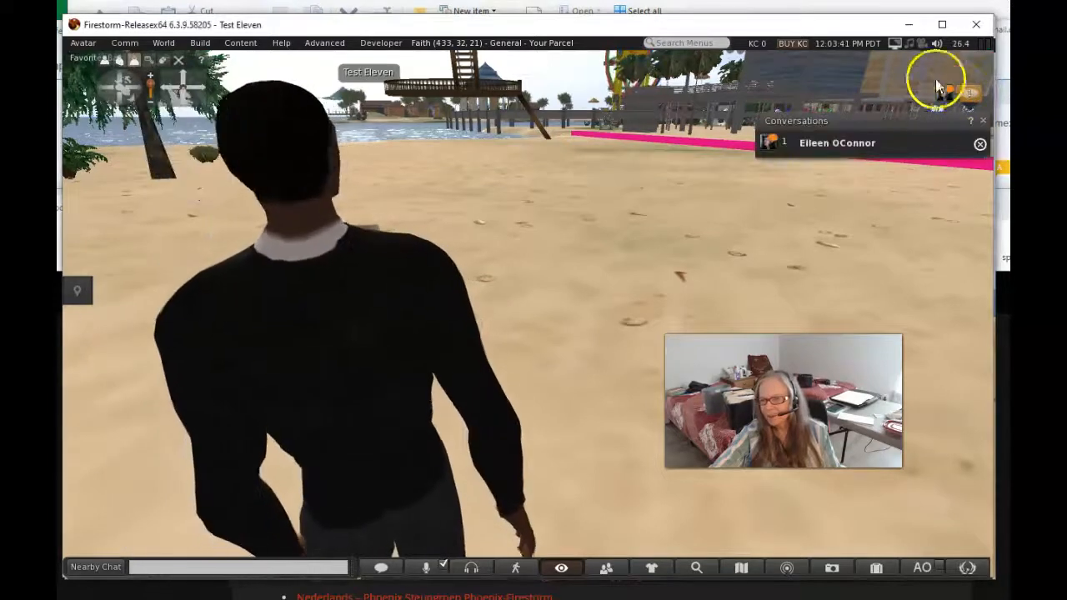
left_click(812, 143)
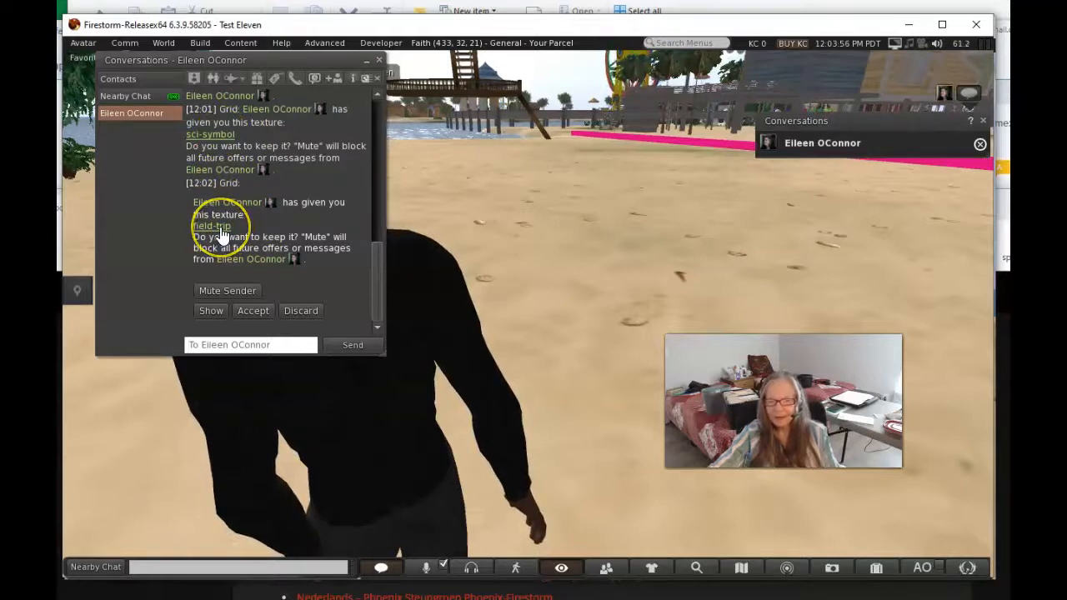
left_click(253, 309)
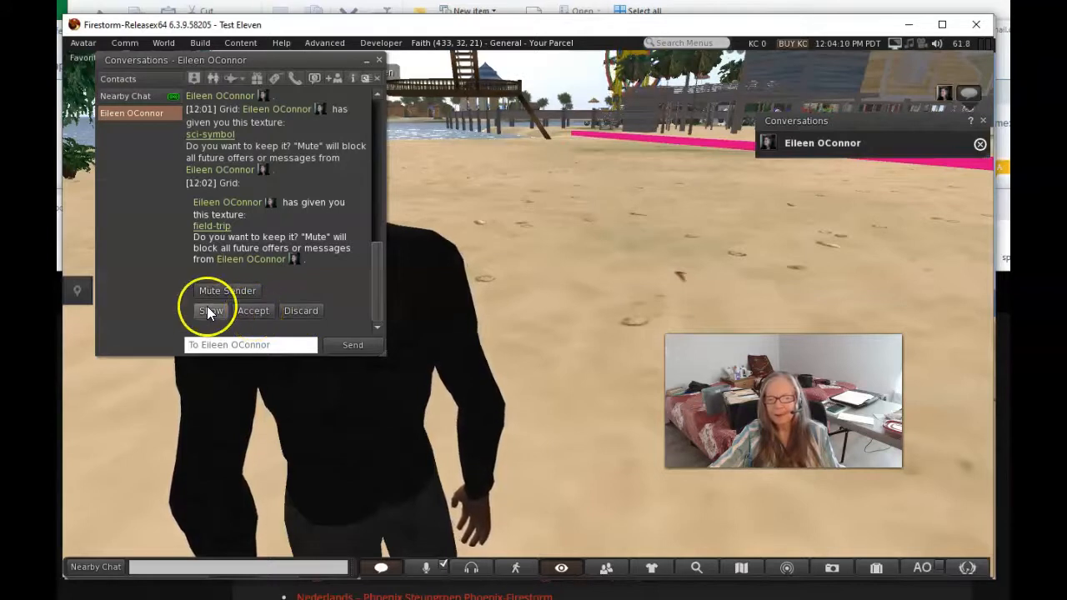
left_click(256, 311)
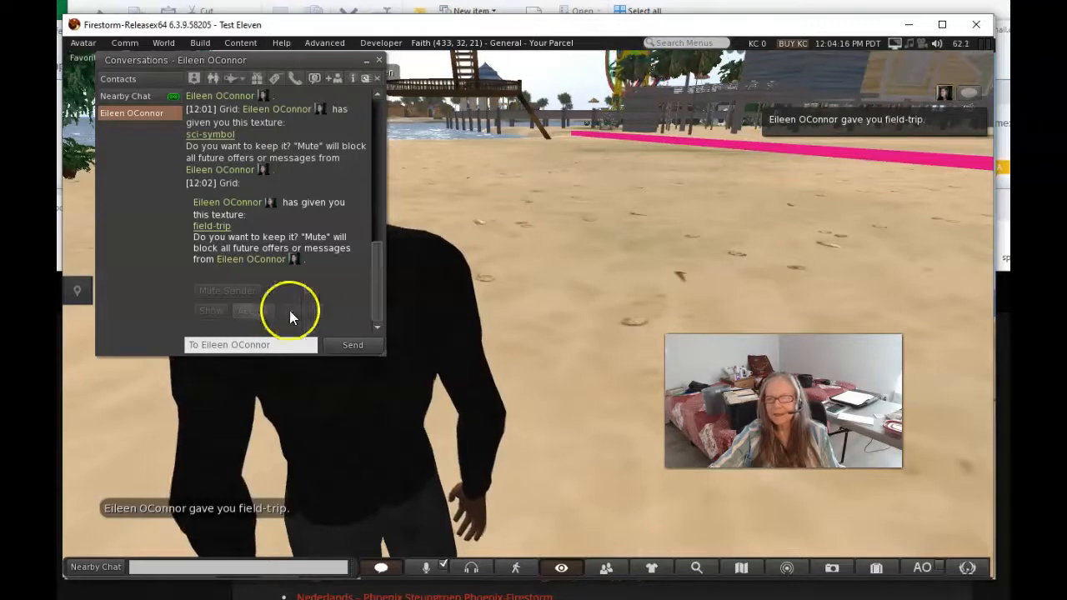
left_click(381, 61)
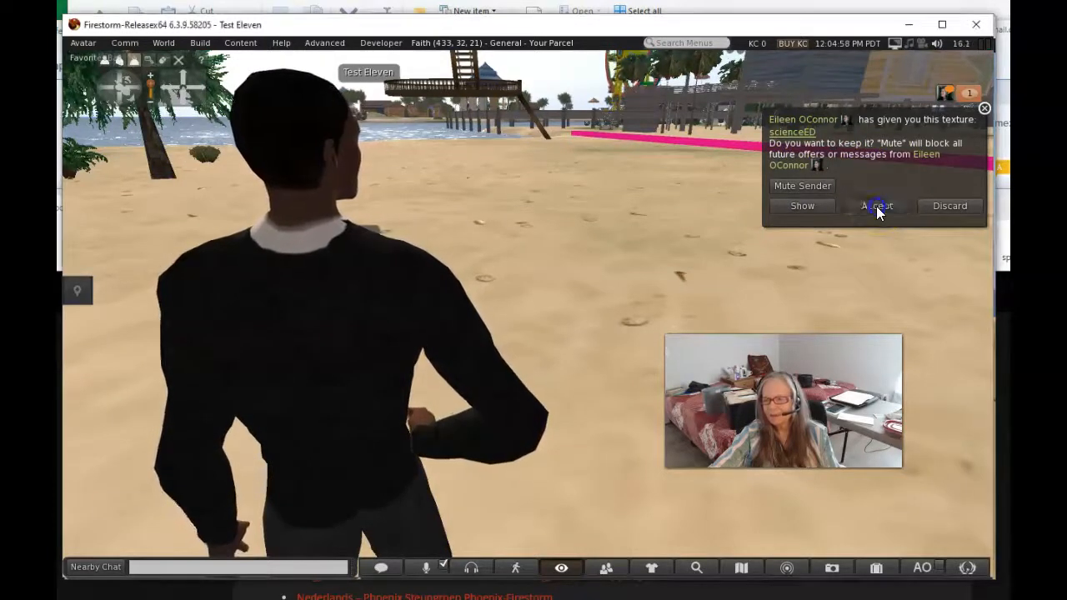
left_click(876, 206)
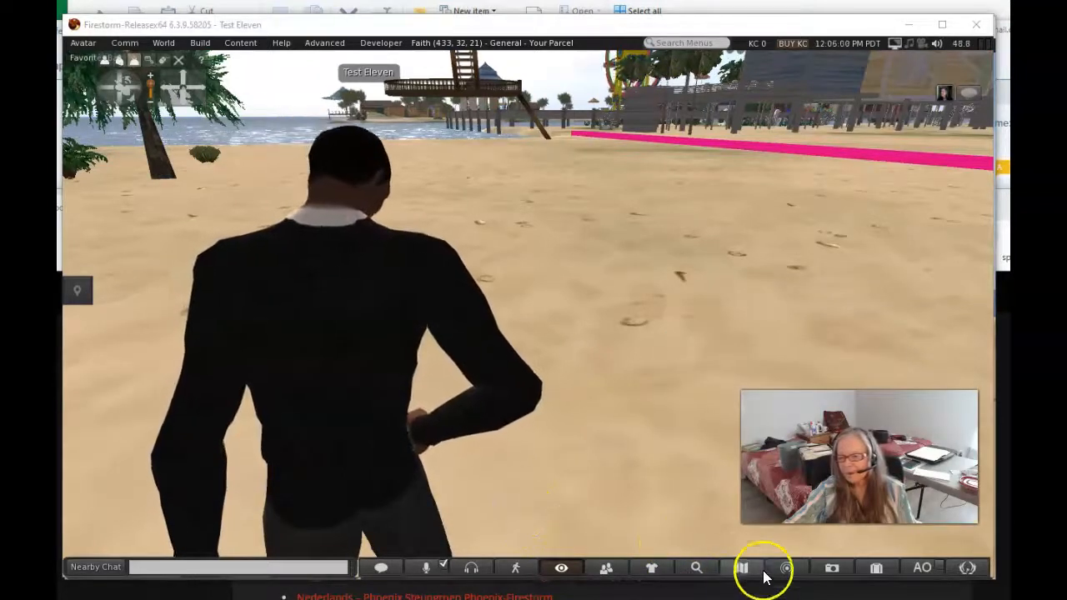
Step: Check the inventory's recent items for the received textures, return to the full inventory list and close it
left_click(875, 567)
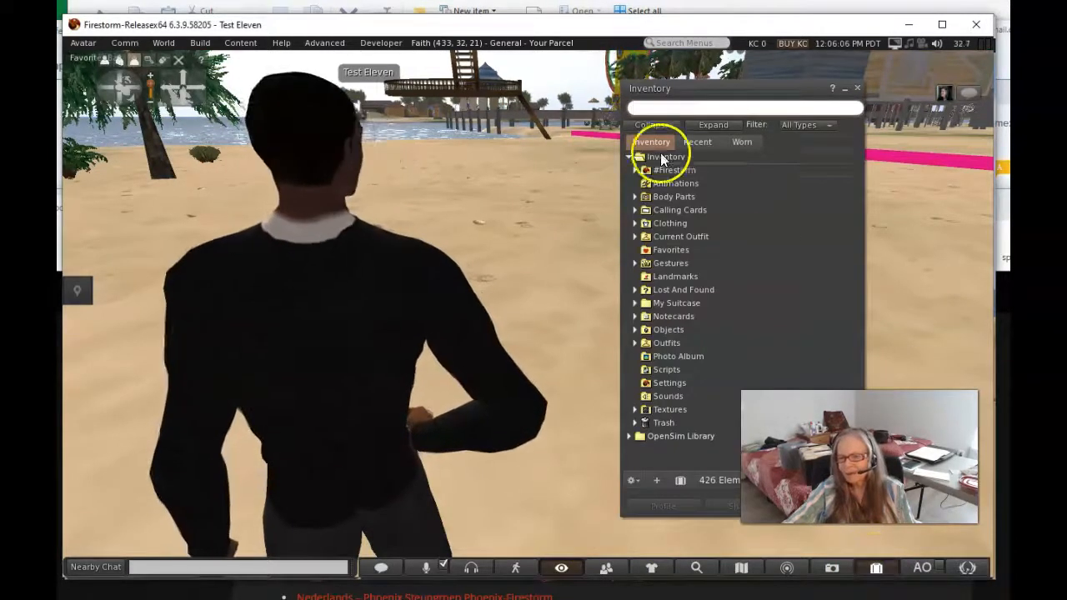
left_click_drag(733, 89, 672, 62)
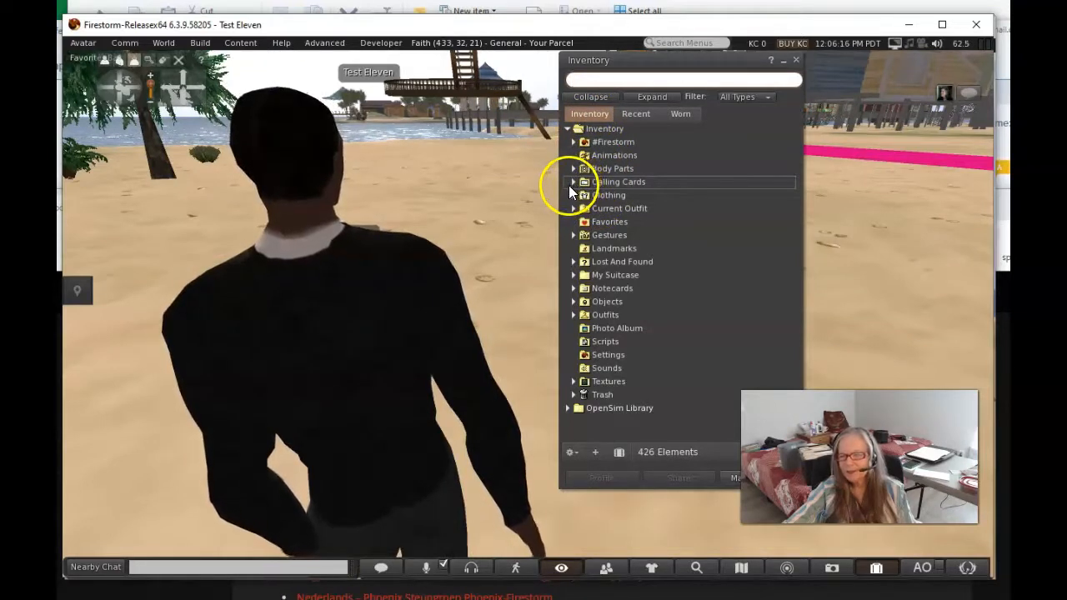
left_click(638, 114)
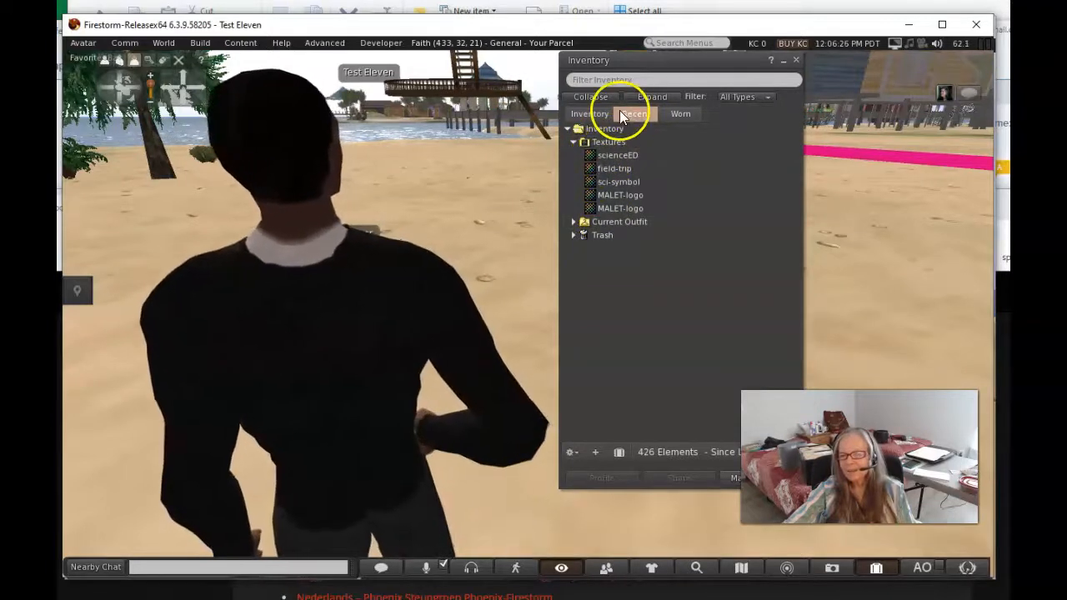
left_click(598, 114)
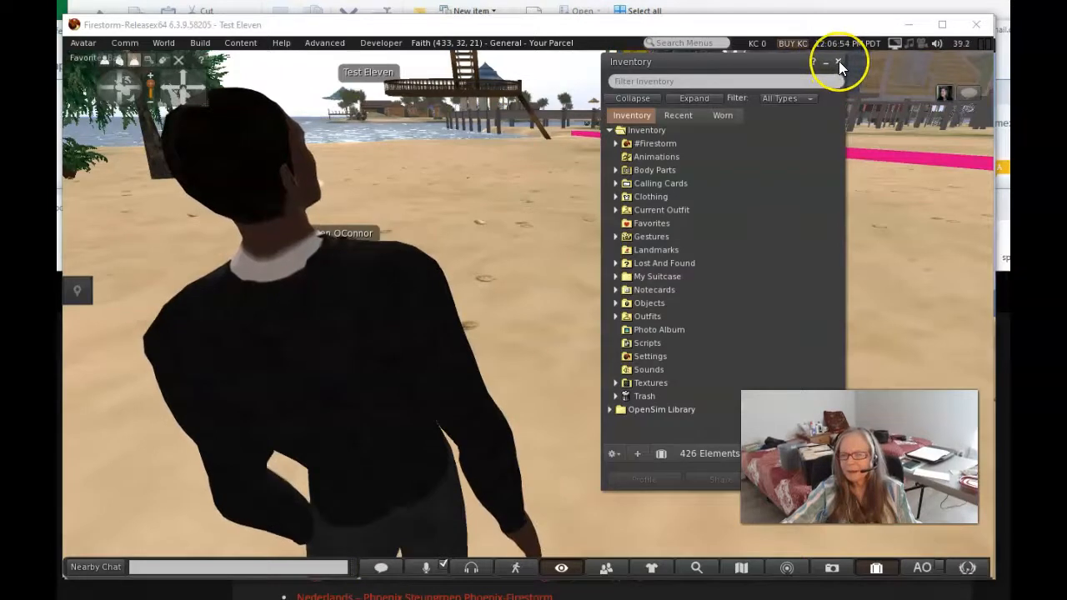
left_click(839, 61)
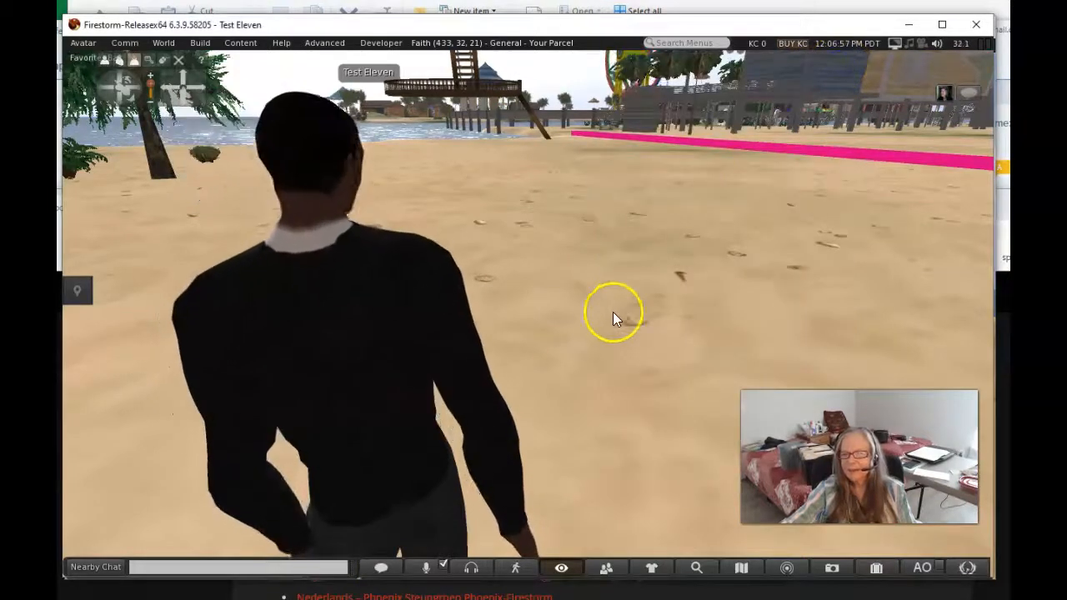
Step: Create a box on the sand in front of the avatar, with the build window moved clear of the avatar
right_click(589, 325)
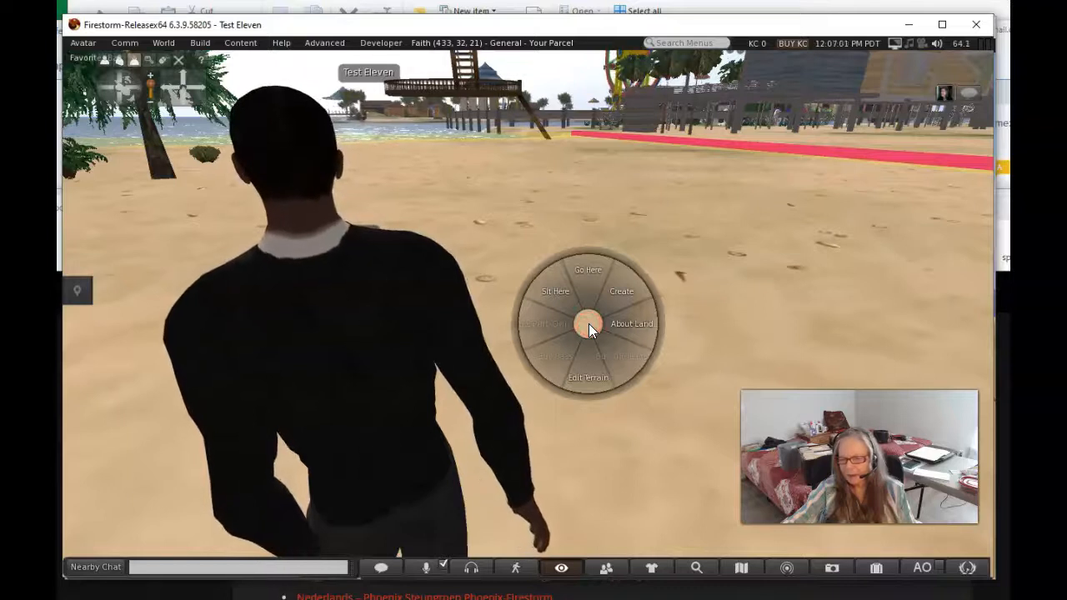
left_click(628, 300)
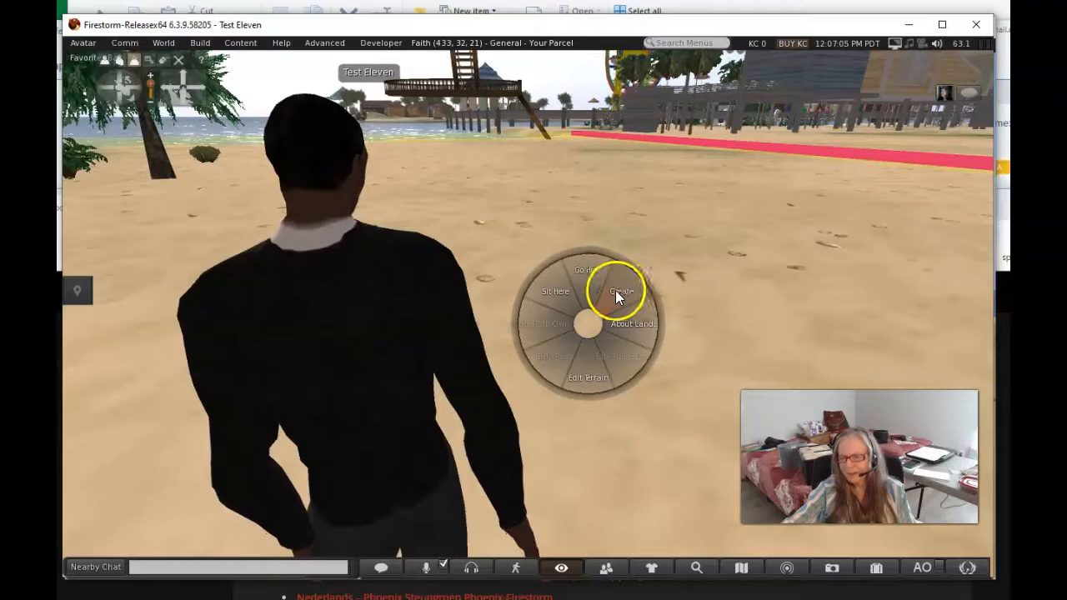
left_click(618, 288)
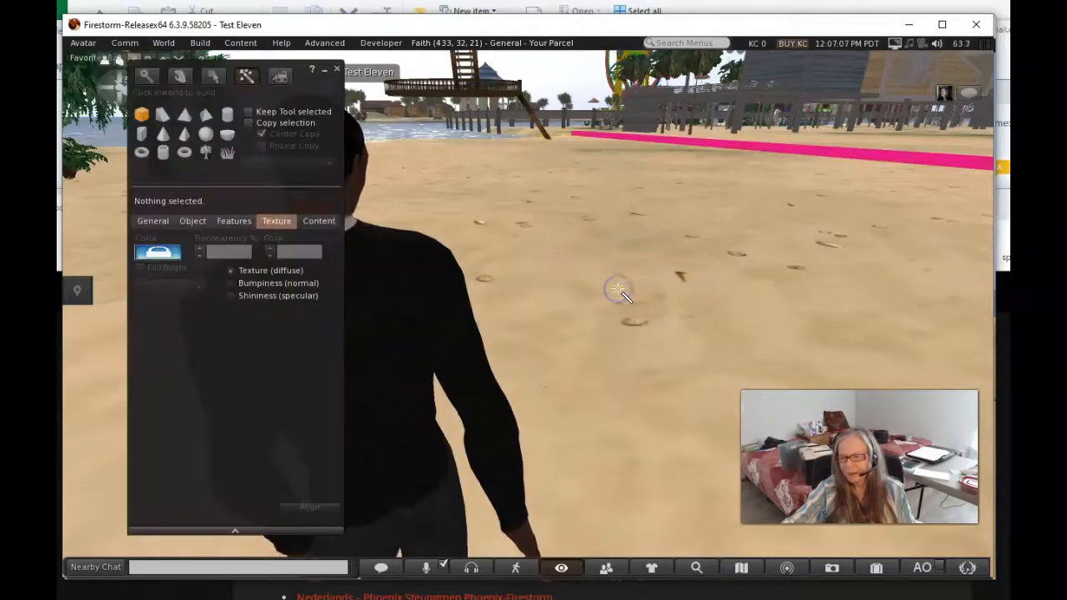
left_click_drag(306, 91, 882, 104)
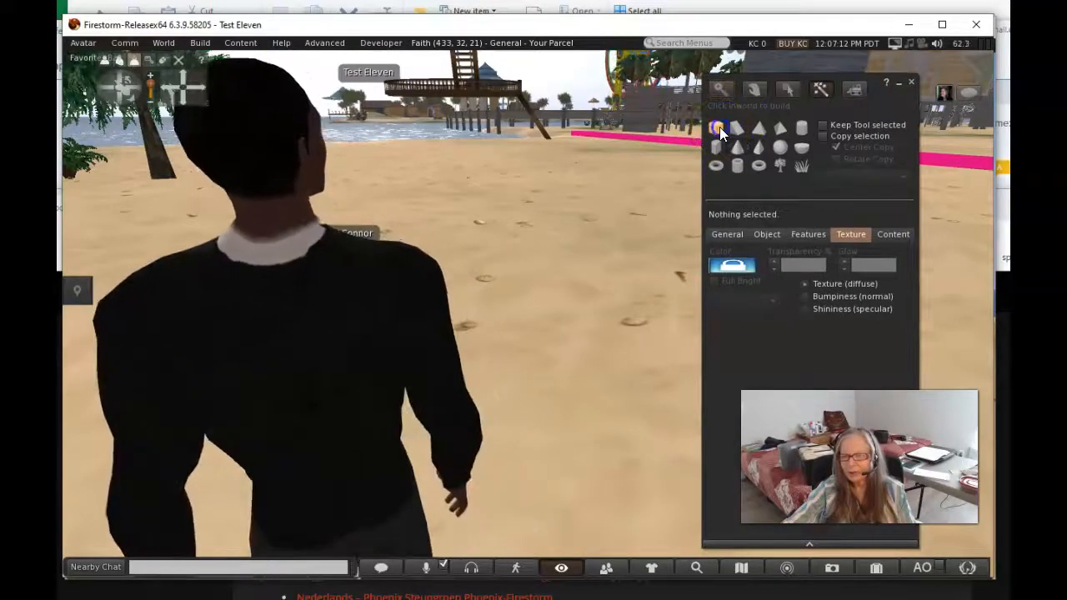
left_click(822, 94)
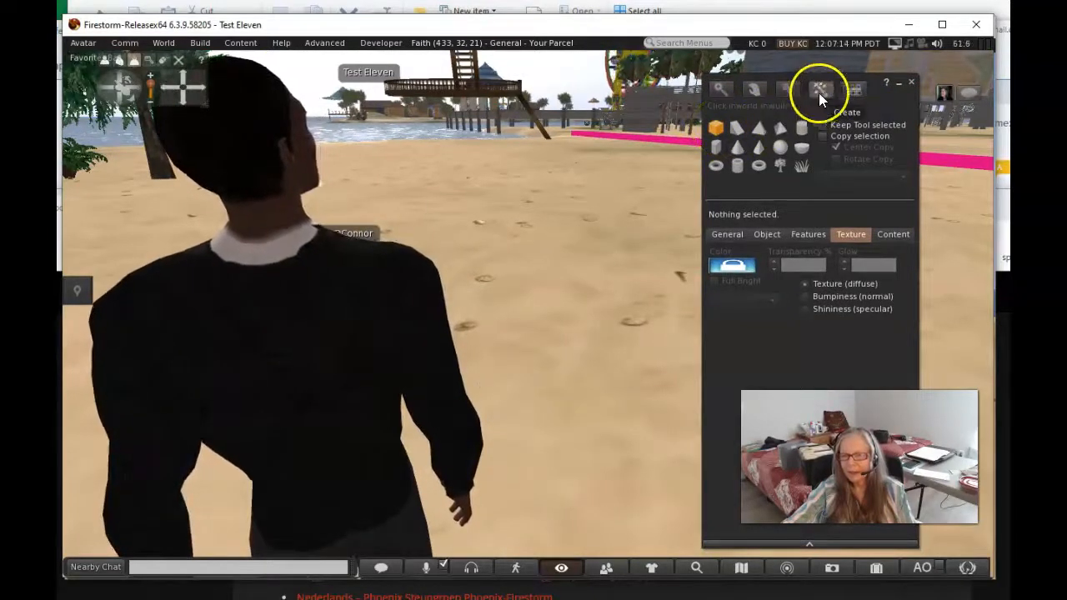
left_click(565, 281)
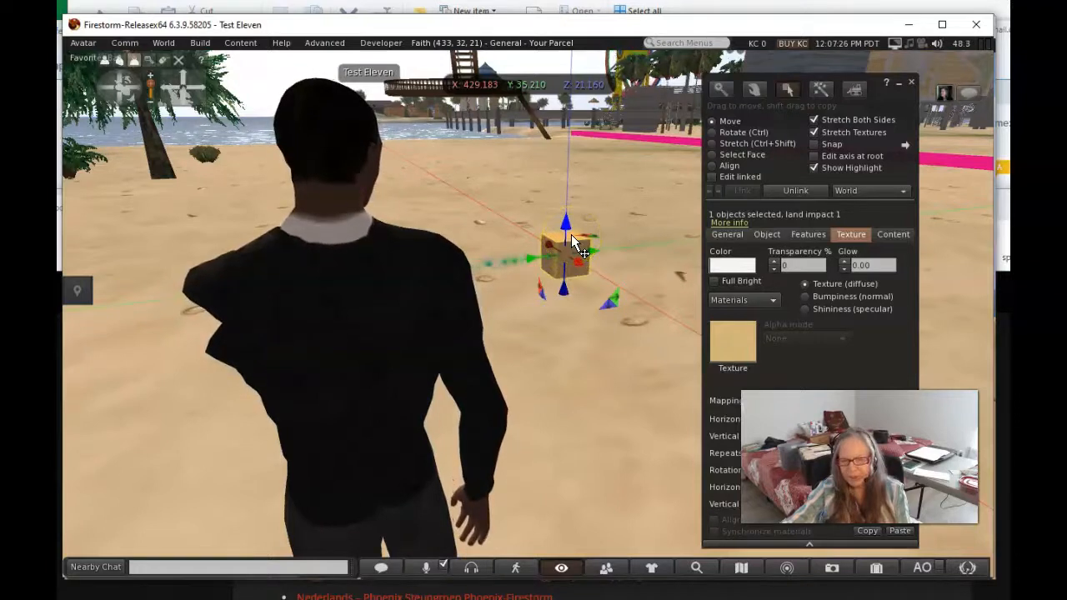
Step: Enlarge the box uniformly to about 1.5 m per side and raise it vertically from the sand
key("ctrl+shift")
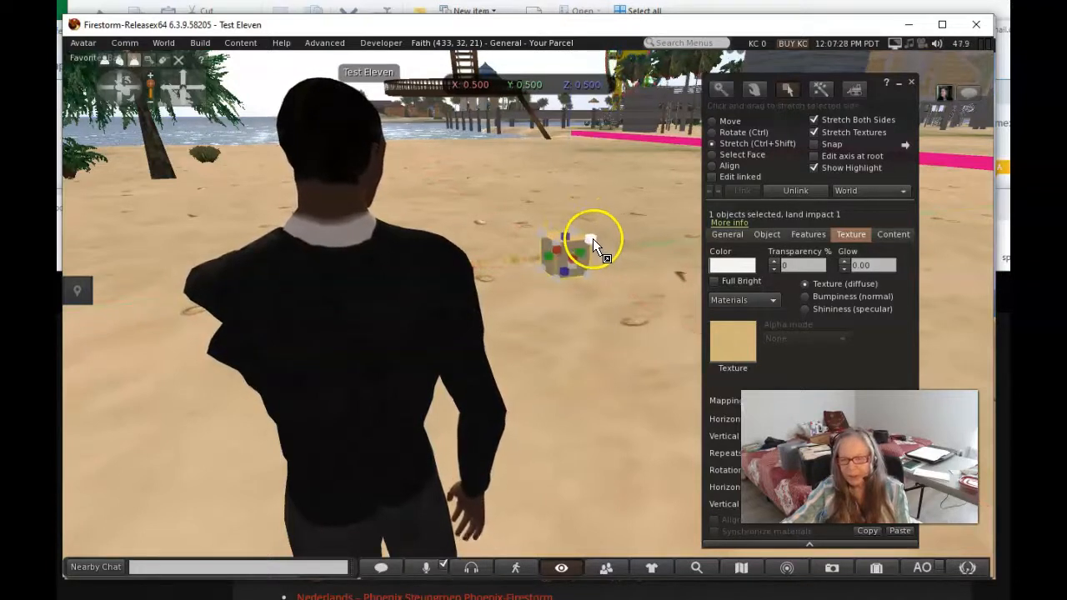
left_click_drag(589, 237, 643, 202)
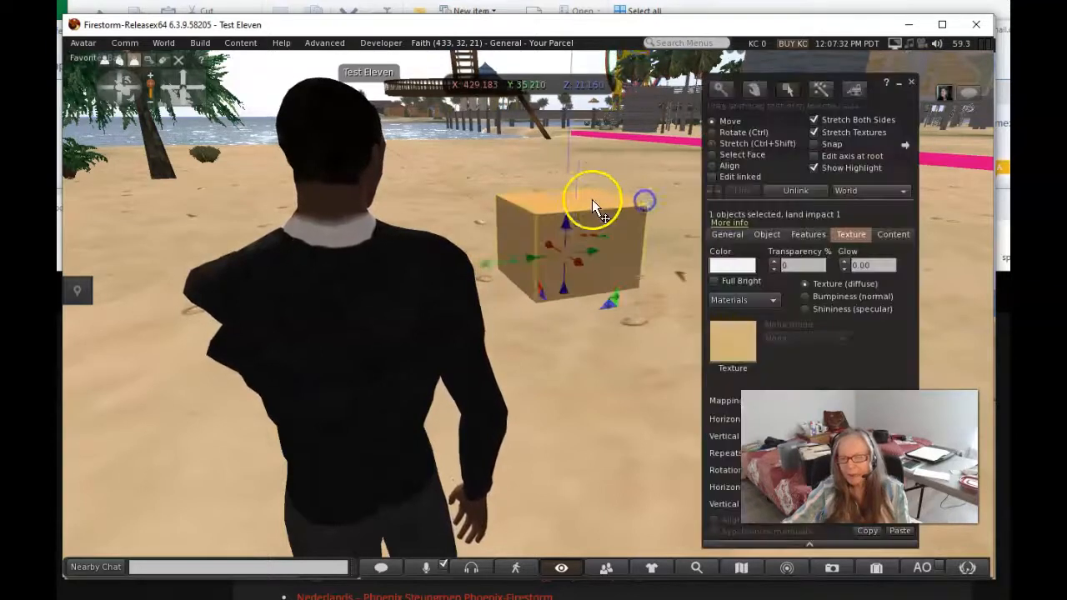
left_click_drag(569, 224, 572, 160)
Step: Stretch the box slightly narrower along its Y axis and tilt it slightly toward the avatar
key("ctrl+shift")
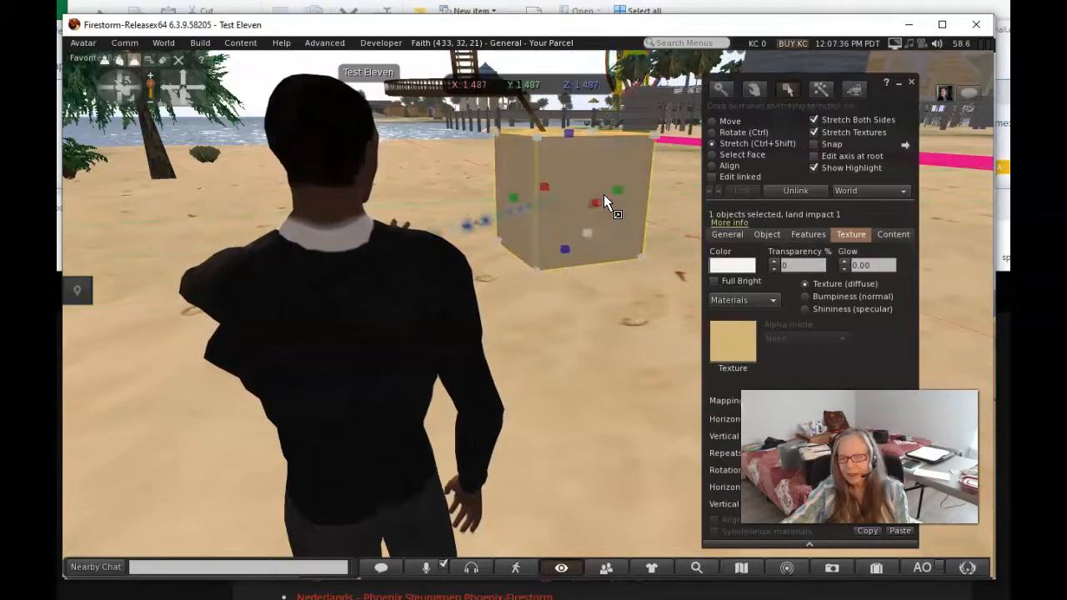
mouse_move(616, 191)
left_mouse_down()
mouse_move(672, 186)
mouse_move(614, 187)
left_mouse_up()
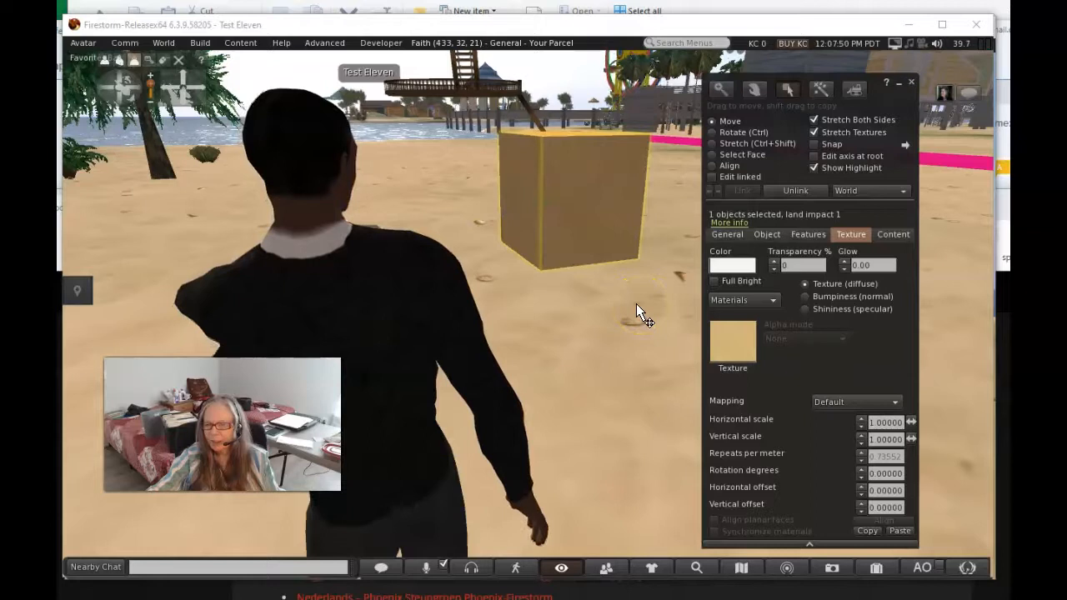
left_click(607, 193)
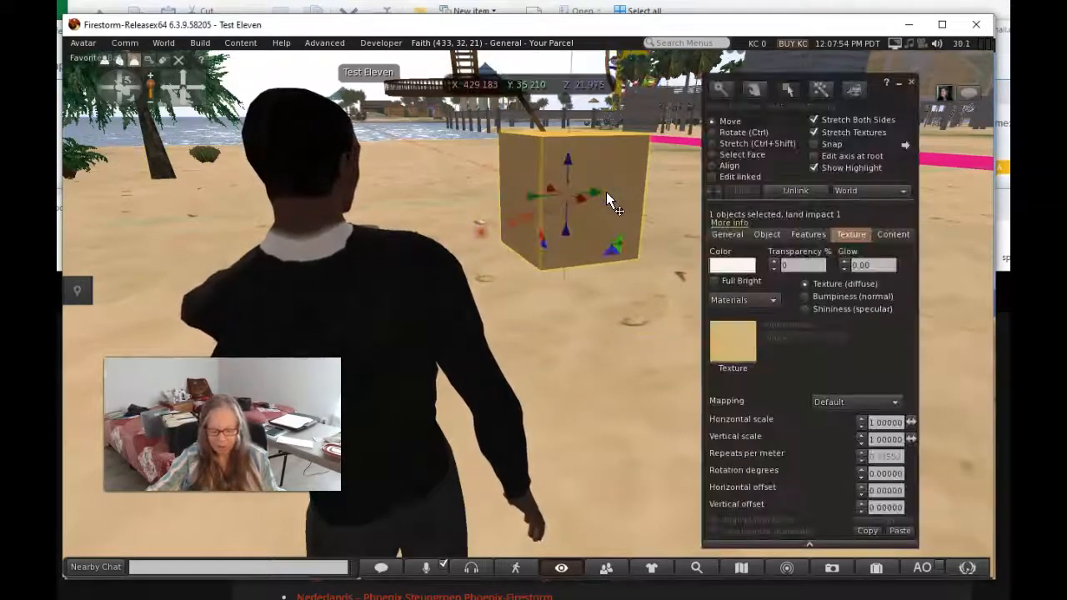
mouse_move(605, 192)
left_mouse_down("ctrl")
mouse_move(600, 216)
mouse_move(602, 206)
left_mouse_up("ctrl")
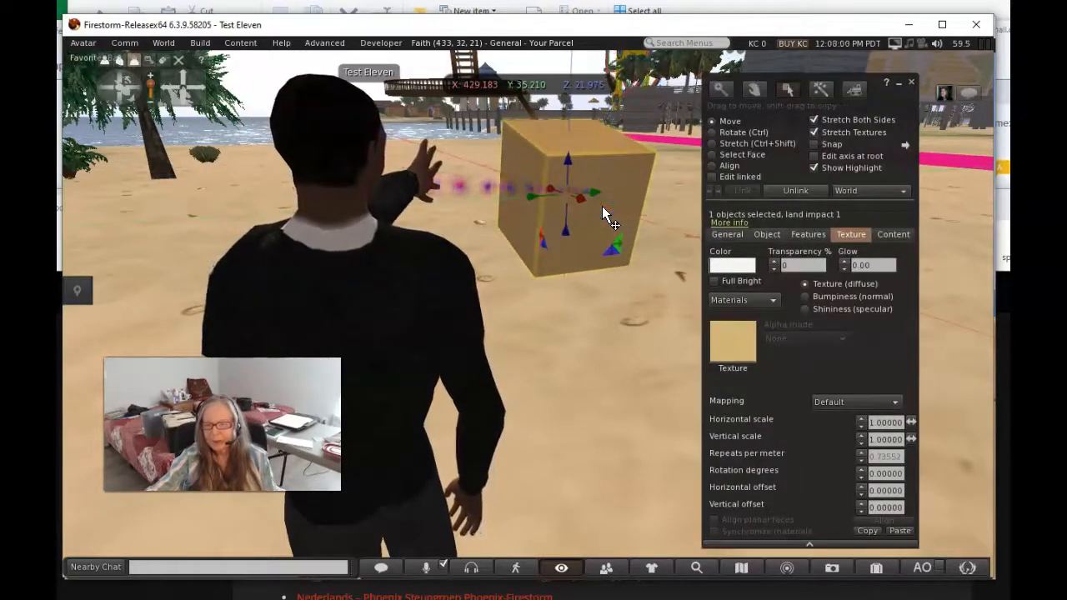
left_click(629, 219)
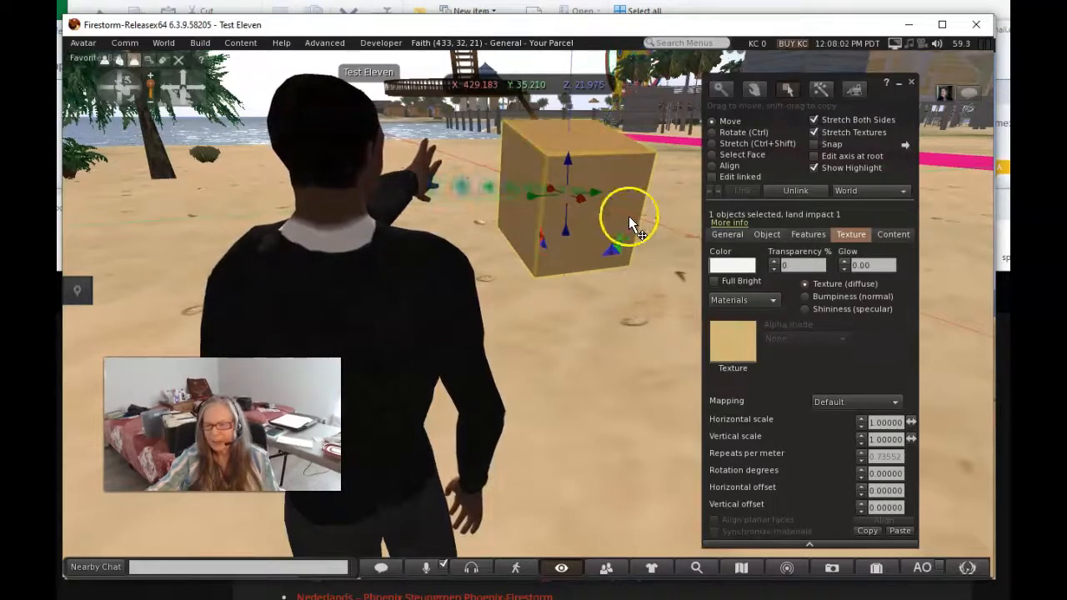
Step: Make the whole box Full Bright and rotate it slightly
left_click(713, 281)
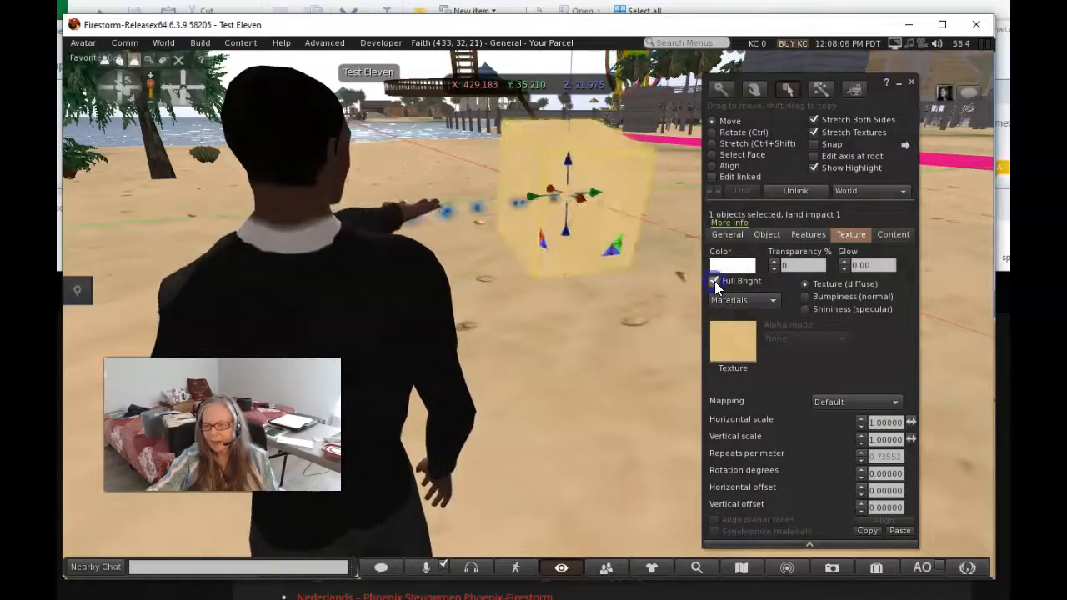
left_click(647, 215)
left_click(566, 173)
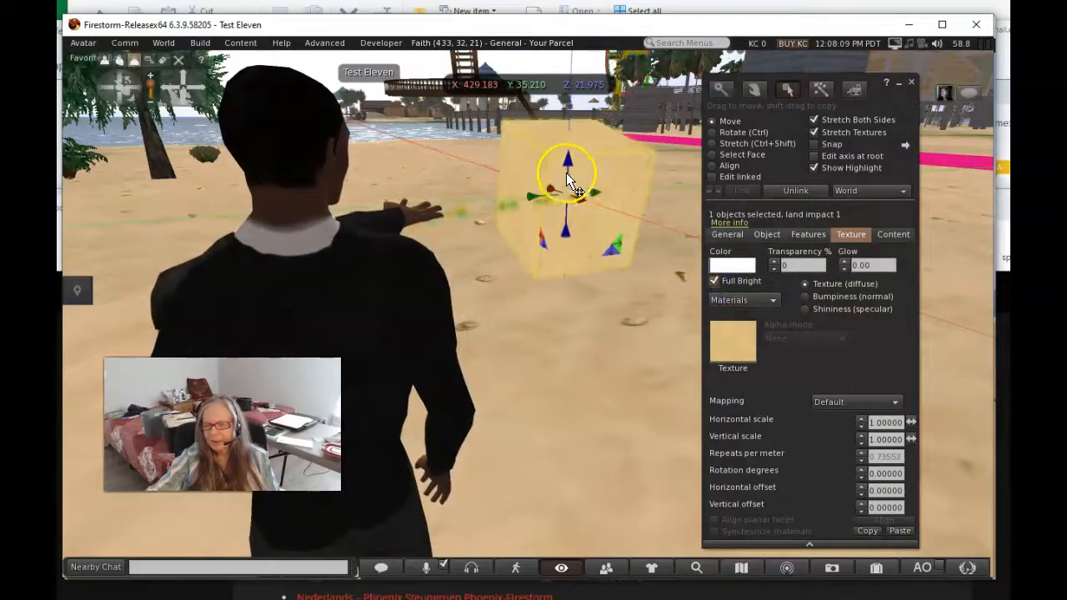
key("ctrl")
mouse_move(570, 201)
left_mouse_down("ctrl")
mouse_move(659, 185)
mouse_move(570, 193)
left_mouse_up("ctrl")
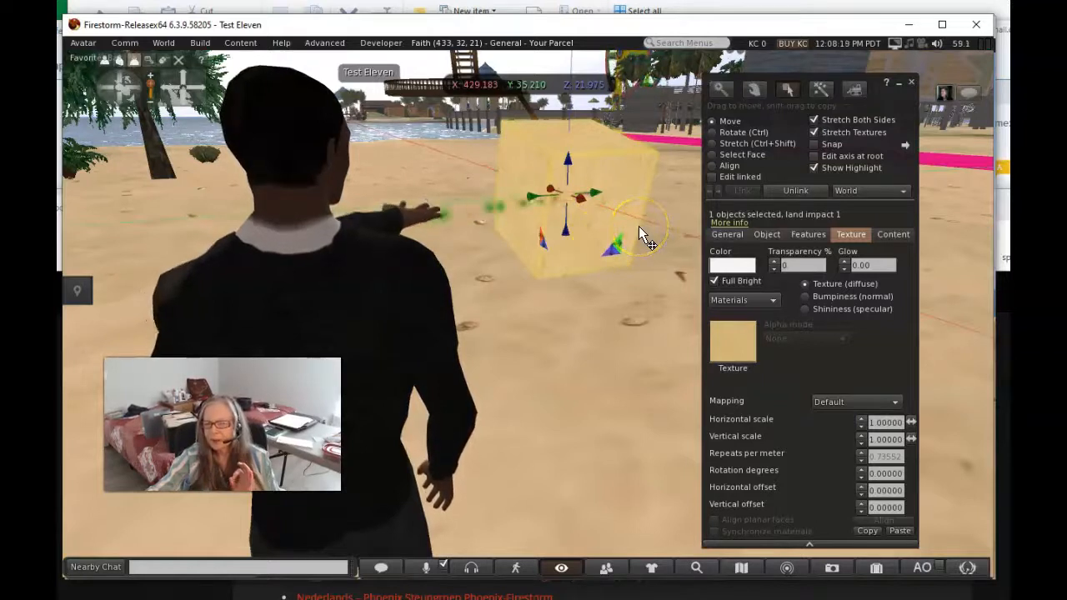
Step: Select only the box's front face and apply the field-trip texture from the inventory's Textures folder to it
left_click(726, 164)
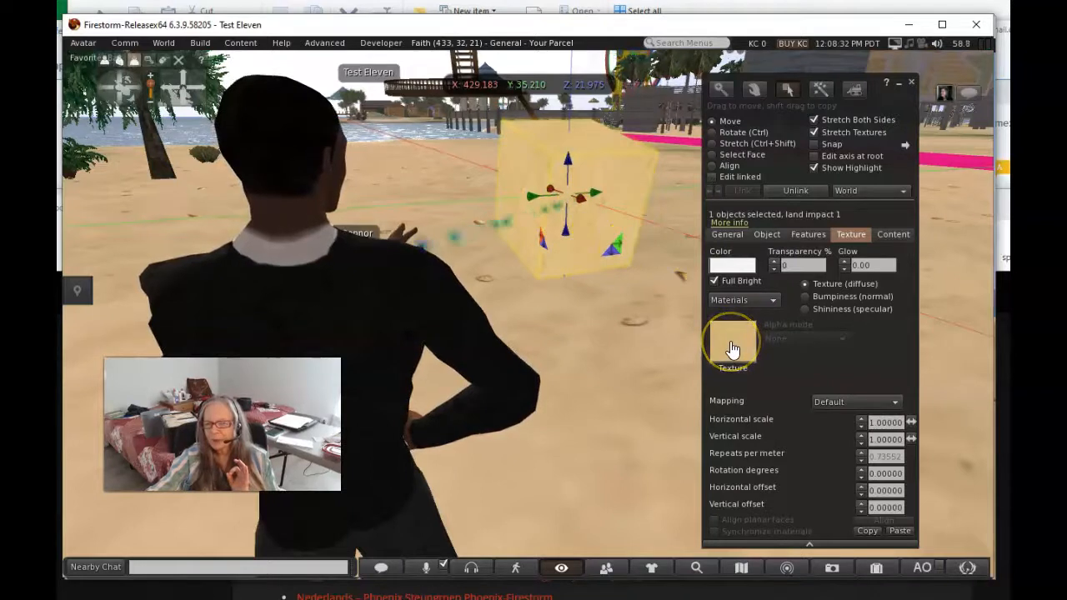
left_click(710, 156)
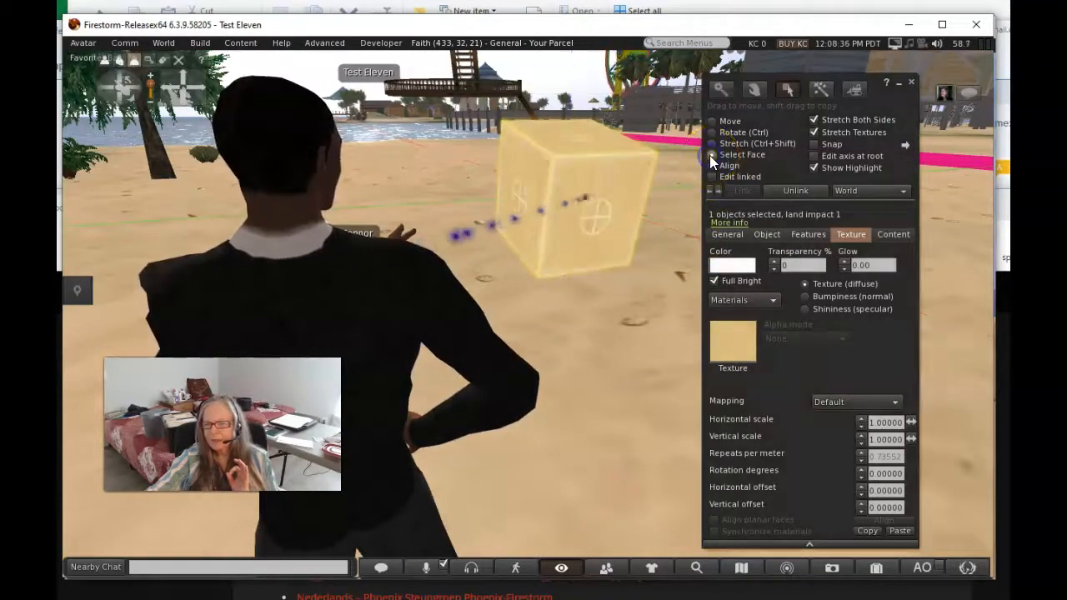
left_click(579, 210)
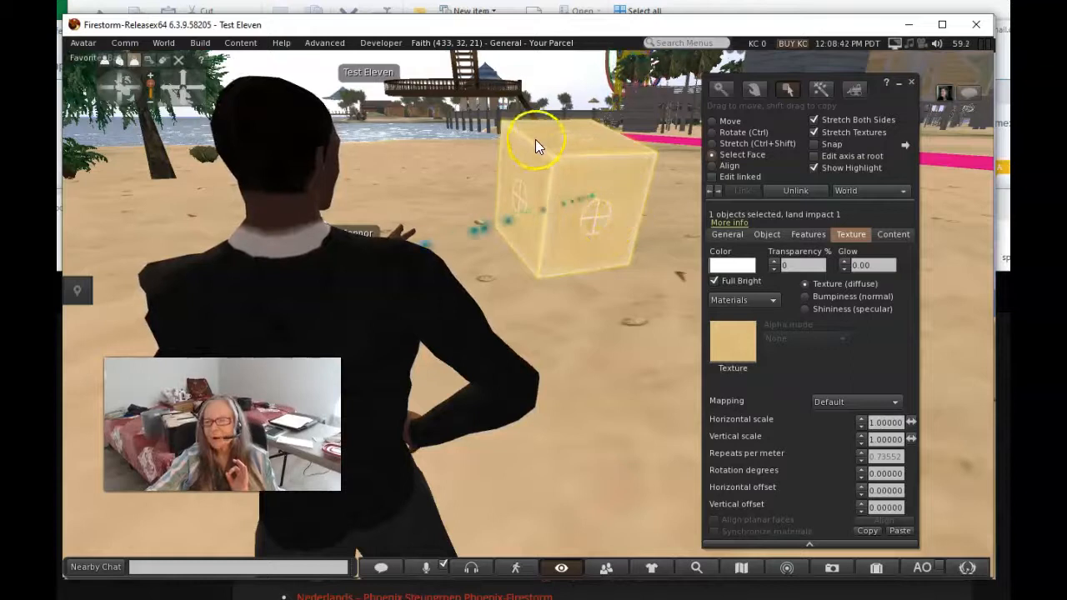
left_click(612, 188)
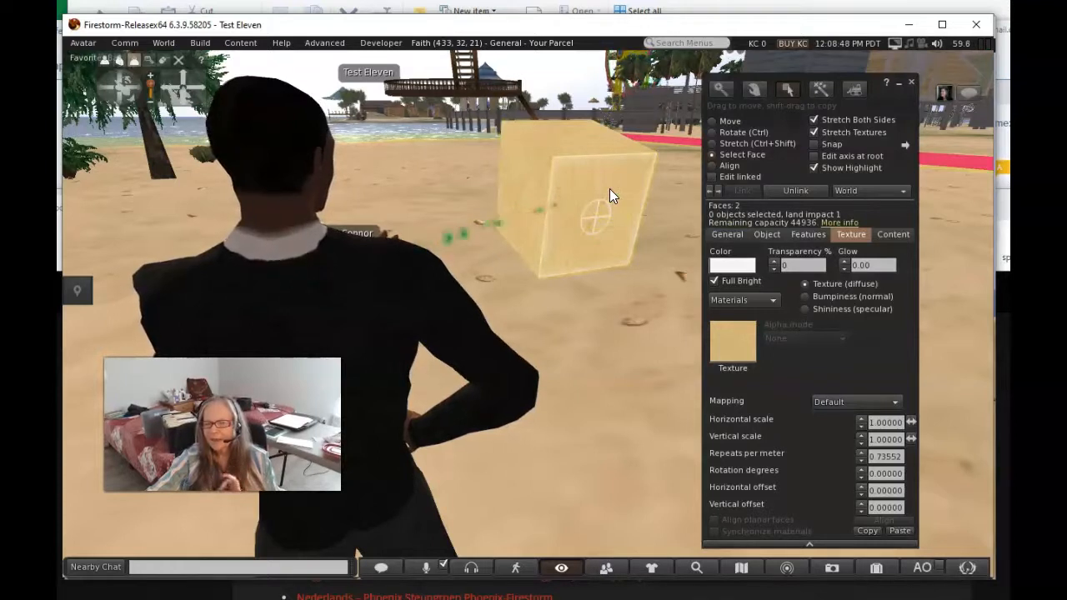
left_click(733, 350)
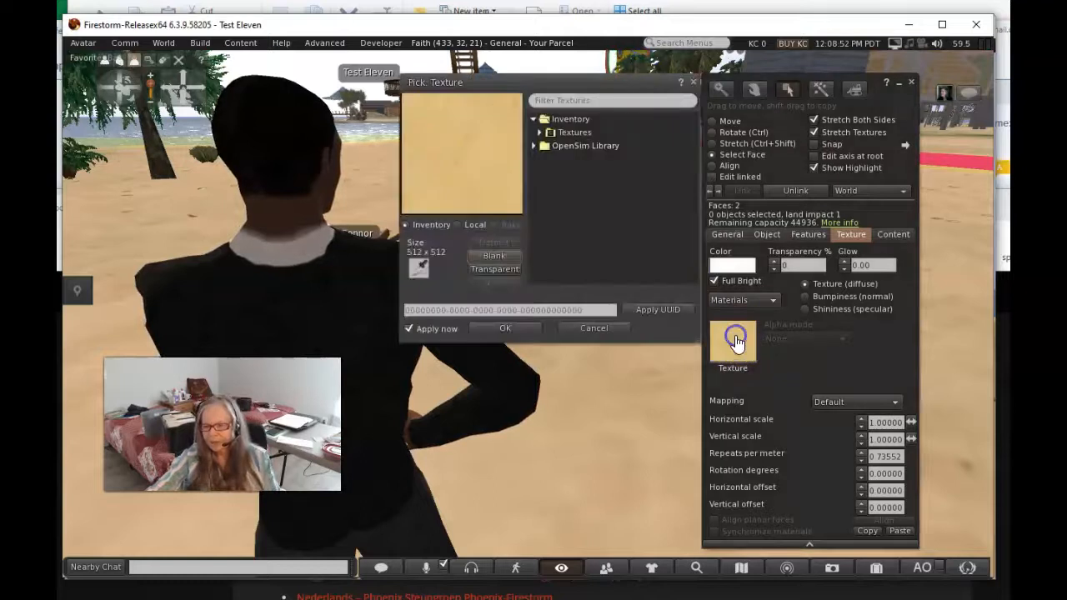
left_click_drag(648, 85, 927, 218)
left_click(819, 265)
left_click(819, 264)
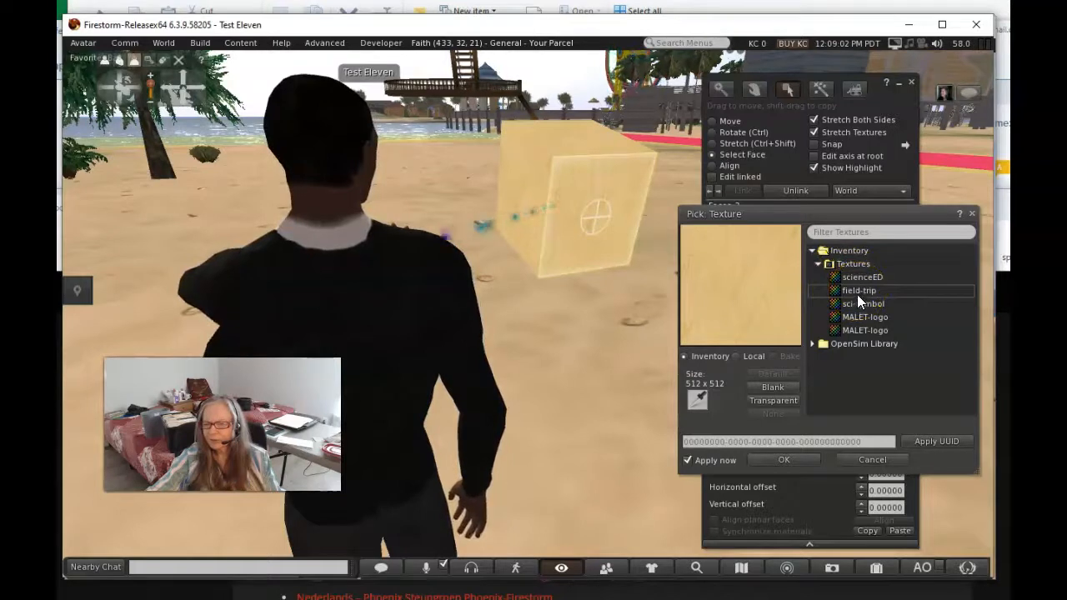
left_click(849, 286)
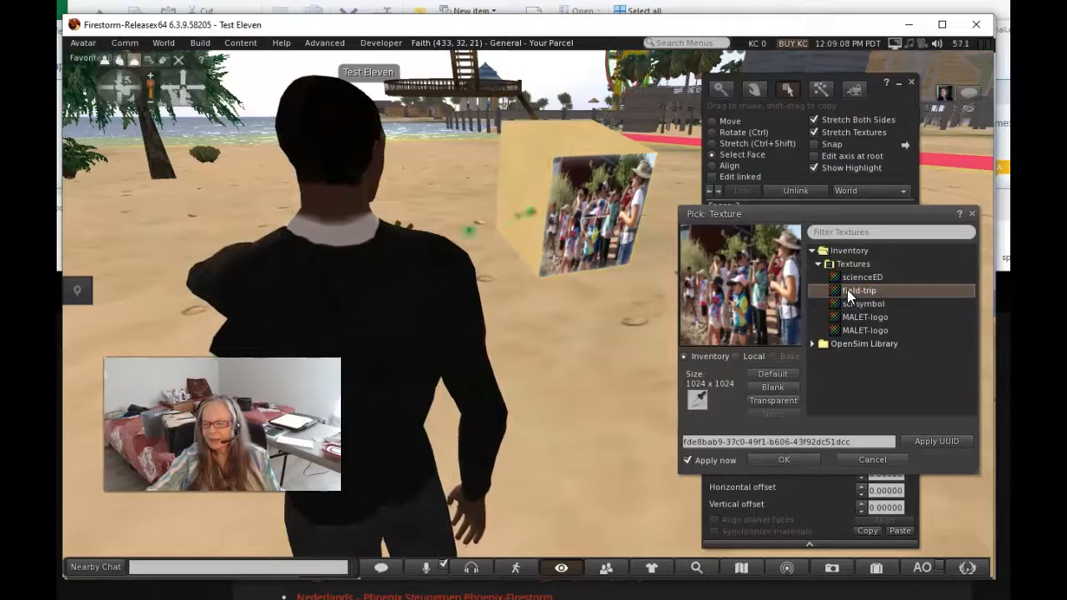
left_click(782, 461)
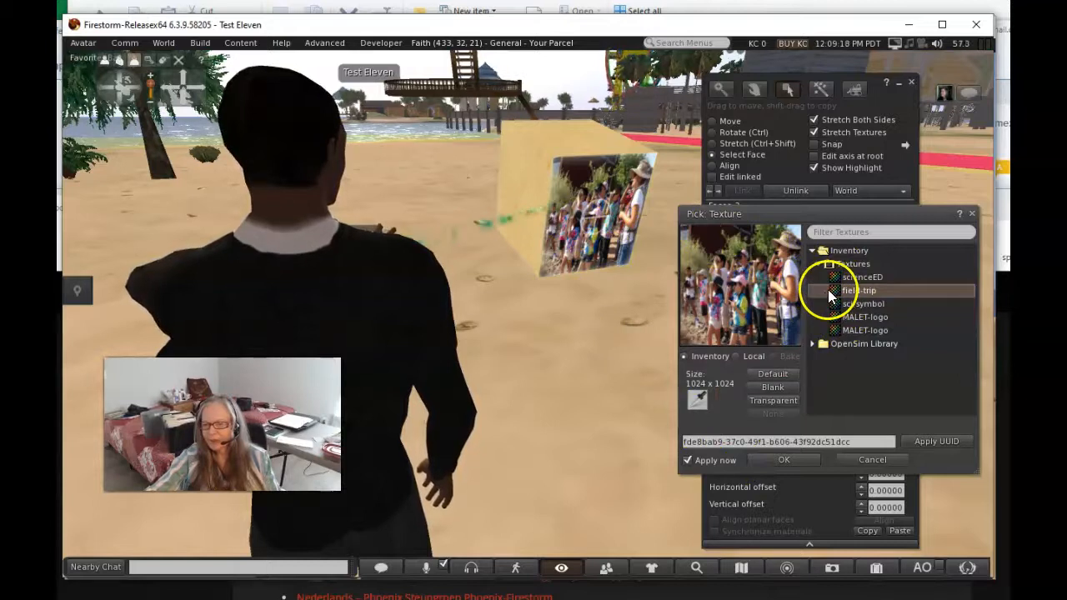
left_click(782, 459)
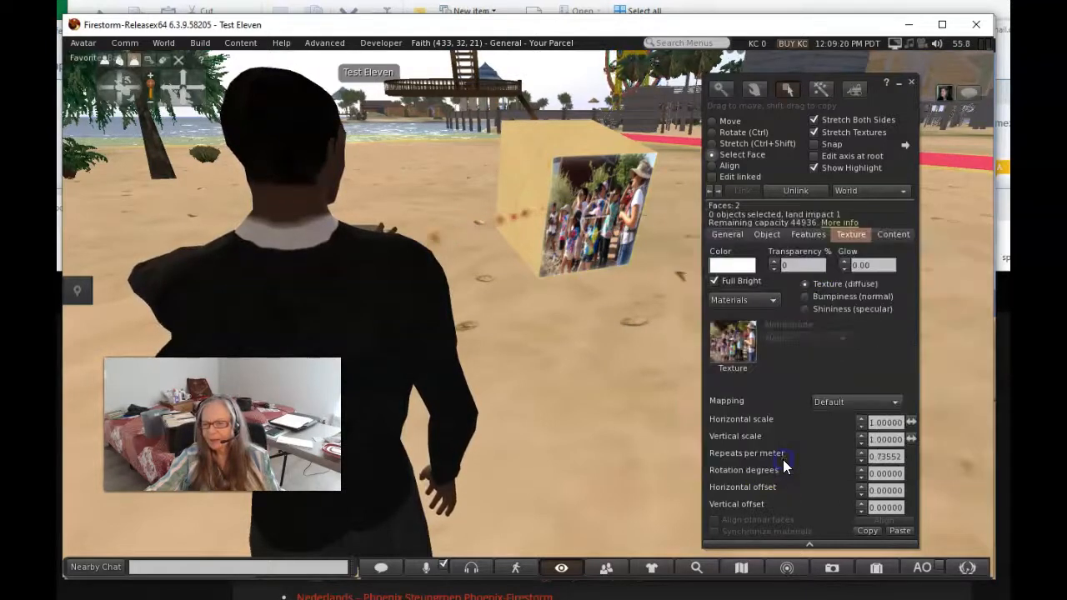
left_click(607, 320)
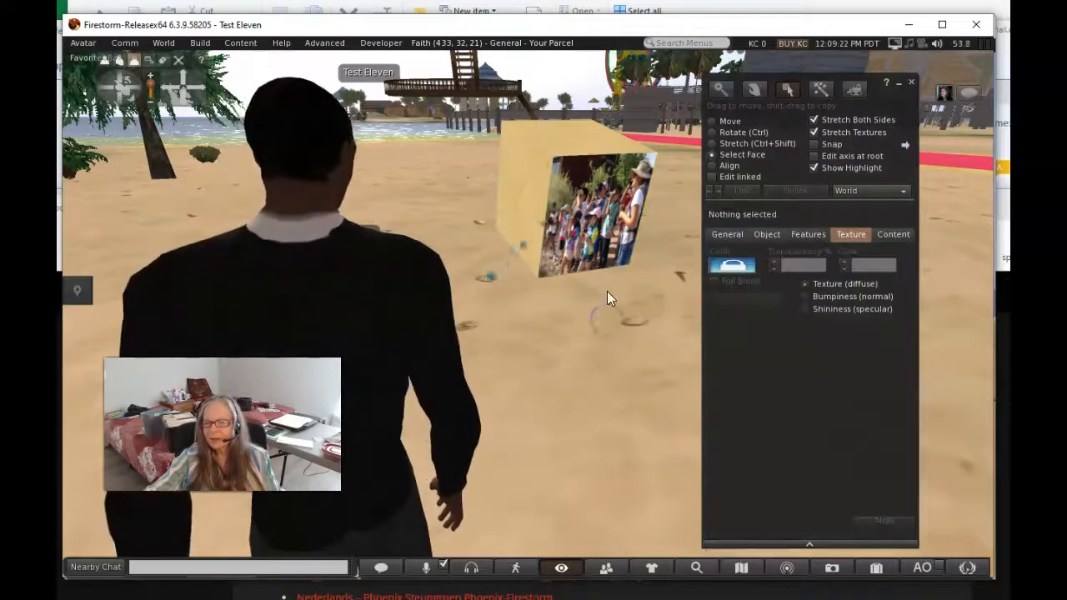
Step: Select the whole box for editing and rotate it horizontally so an untextured side faces the avatar
right_click(596, 209)
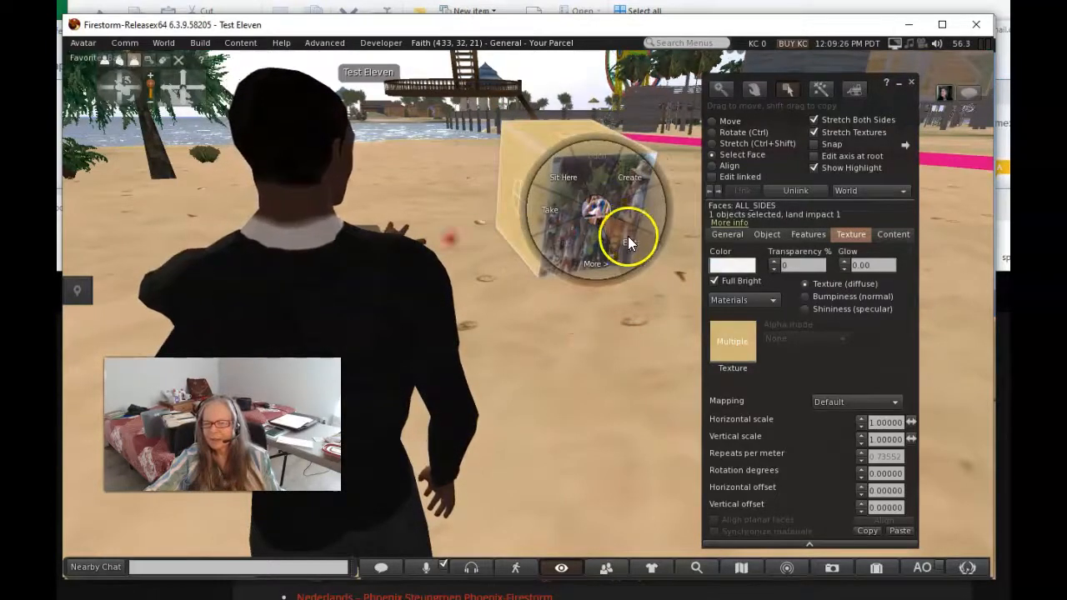
left_click(628, 243)
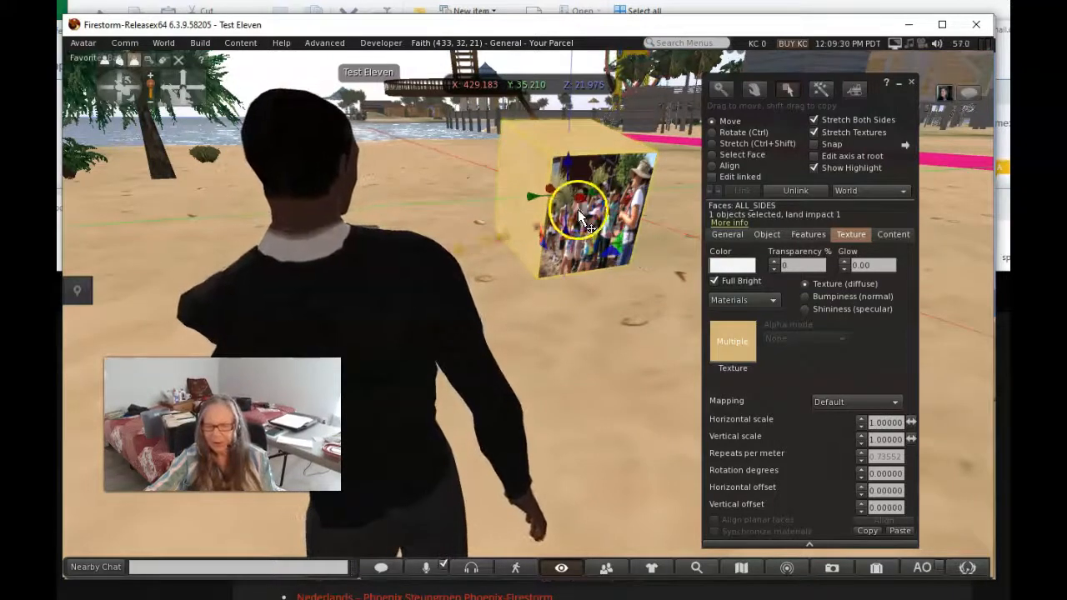
left_click_drag(527, 199, 567, 212, "ctrl")
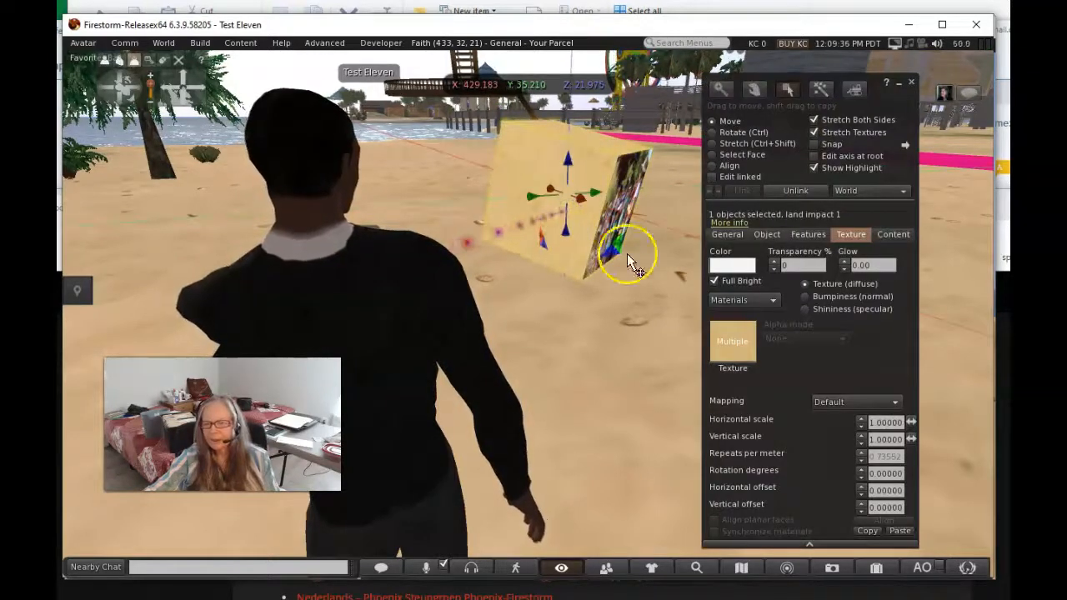
Step: Apply the sci-symbol texture to all sides of the box, keeping the texture picker clear of it
left_click(723, 344)
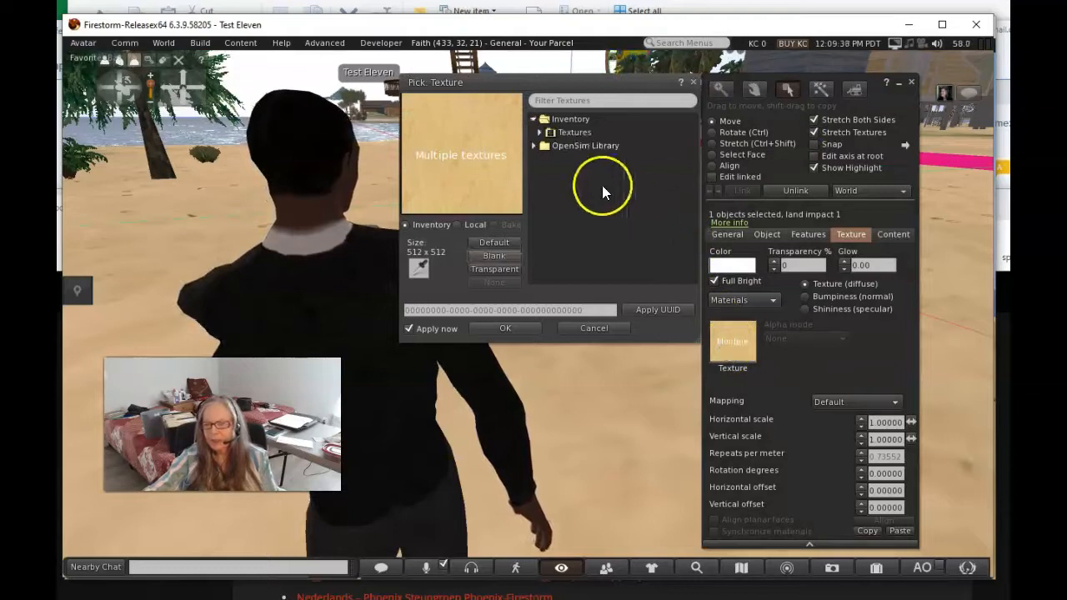
left_click_drag(594, 82, 961, 287)
left_click(912, 332)
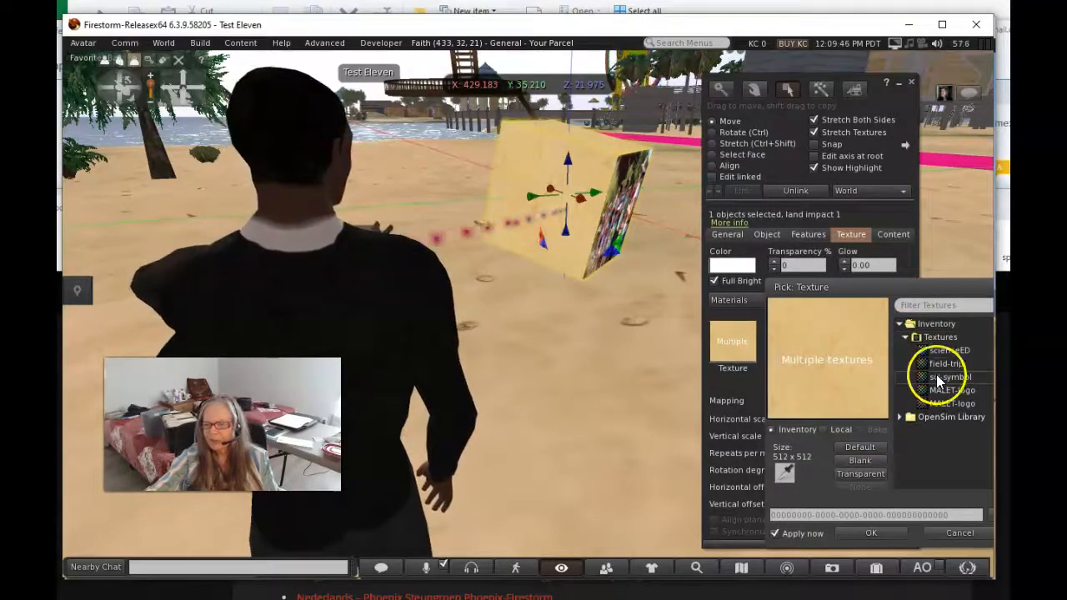
left_click(940, 378)
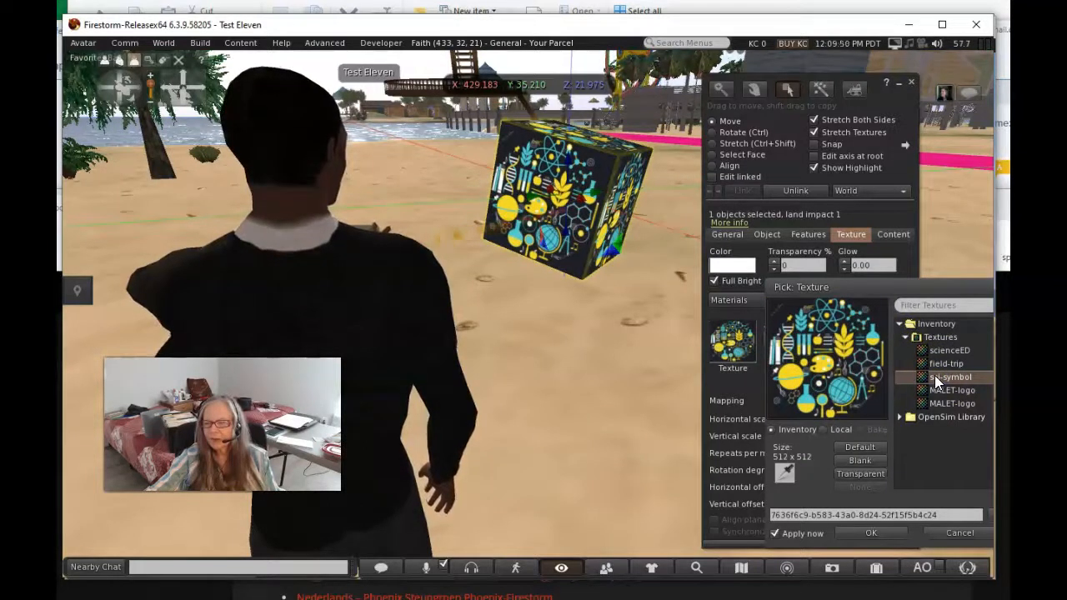
left_click(948, 532)
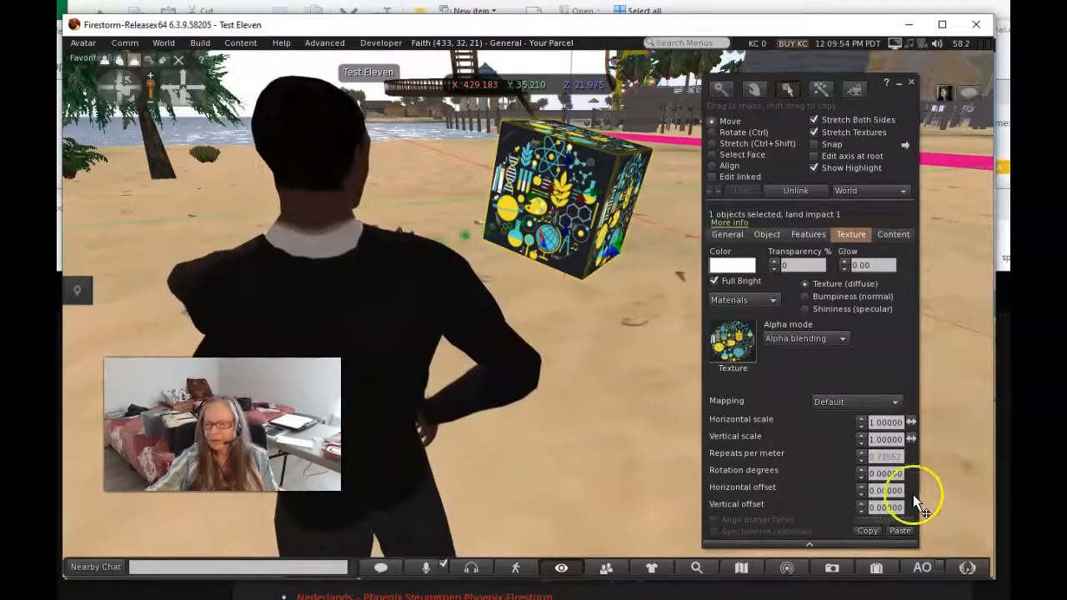
Step: Rotate the sci-symbol box back so its original front face is turned toward the view
left_click(615, 255)
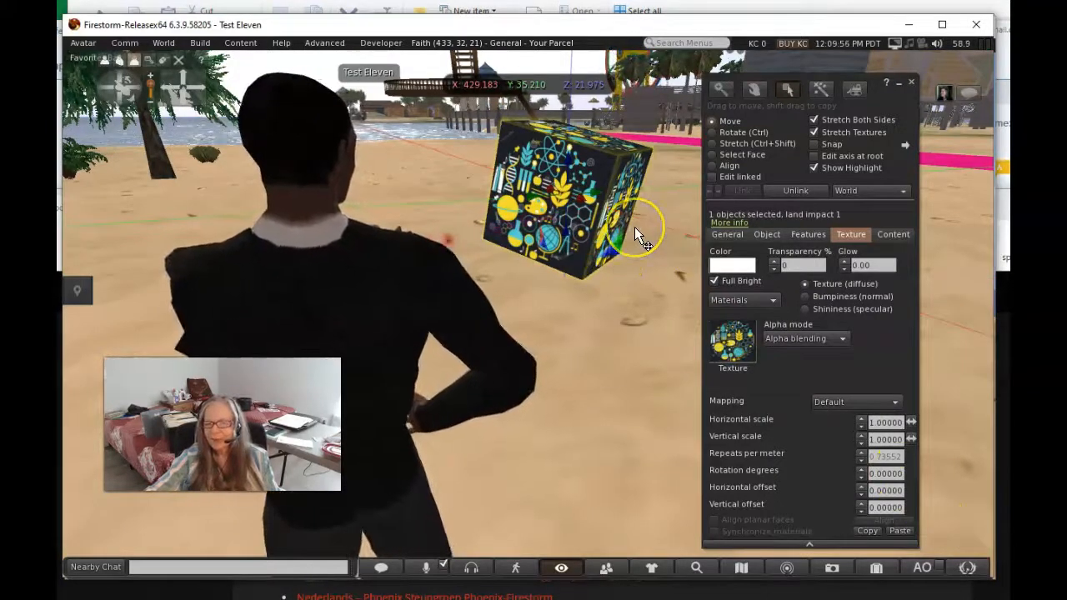
key("ctrl")
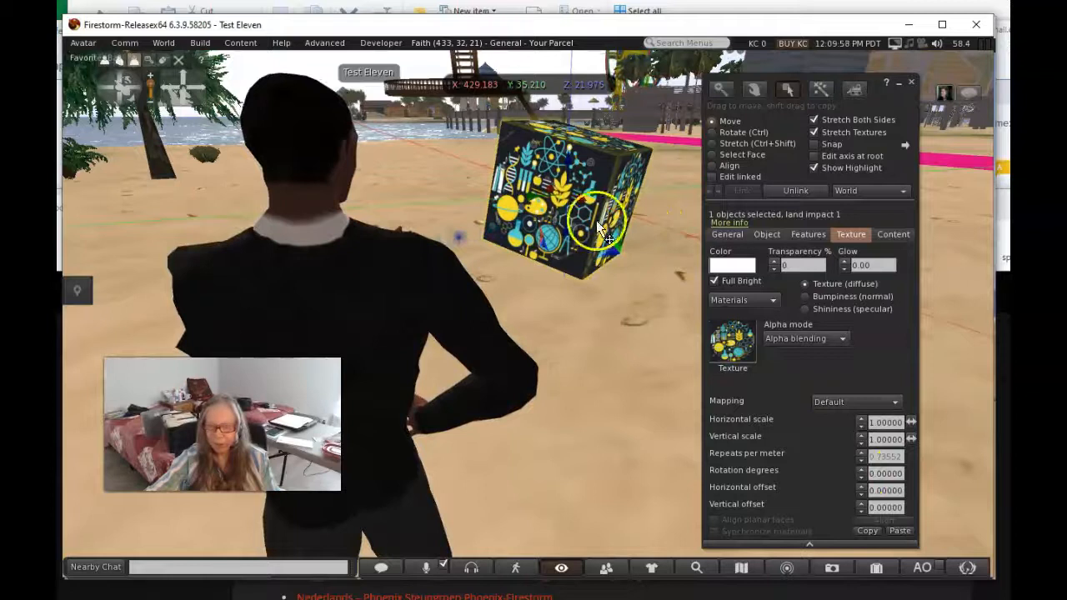
left_click_drag(592, 183, 604, 206, "ctrl")
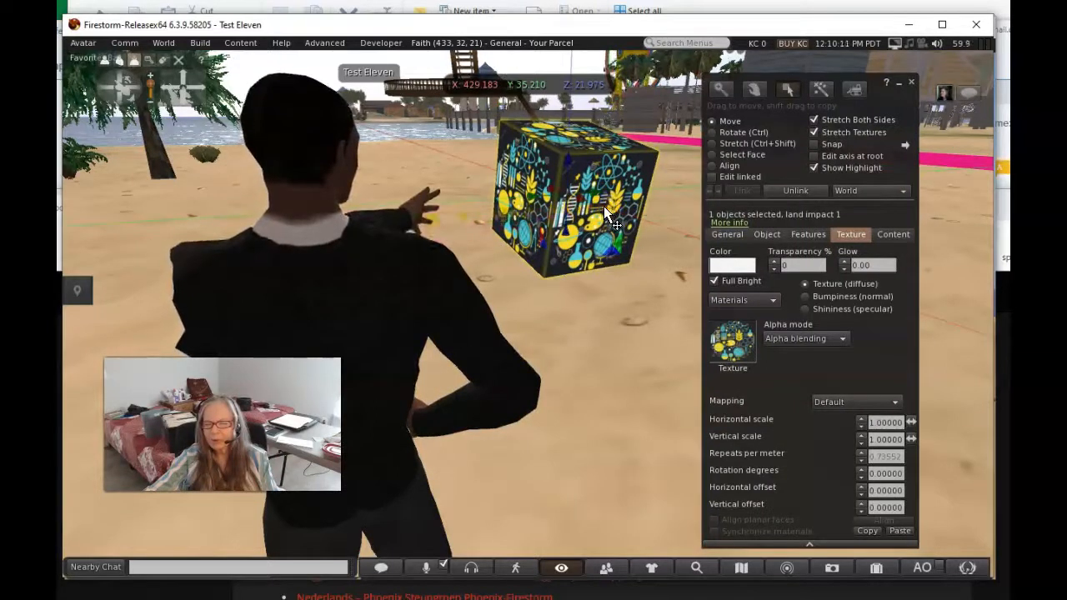
Step: Replace the texture of the box's front face alone with field-trip
left_click(713, 156)
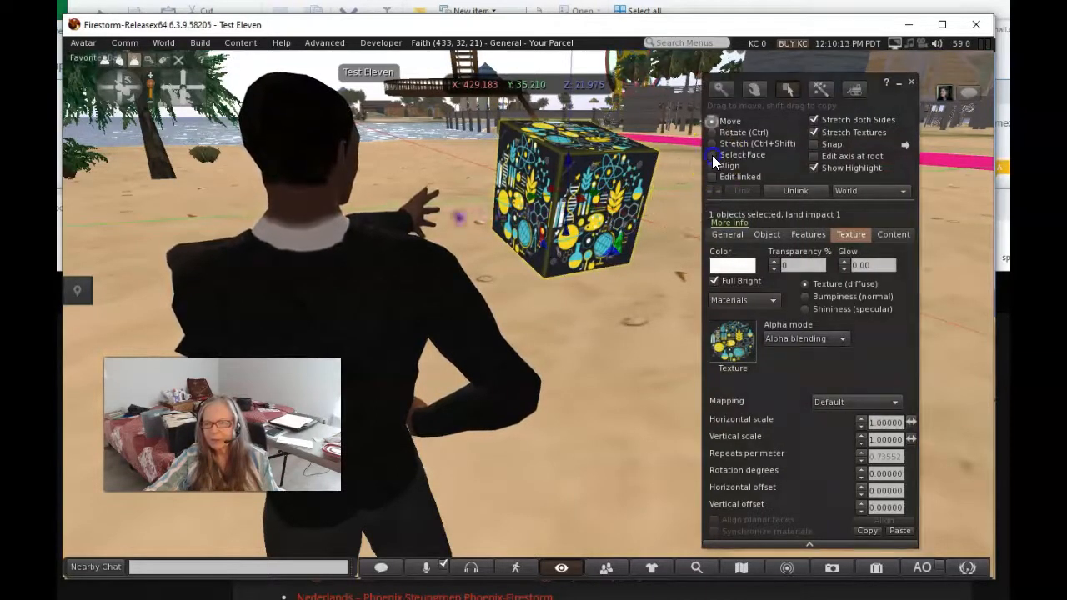
left_click(609, 207)
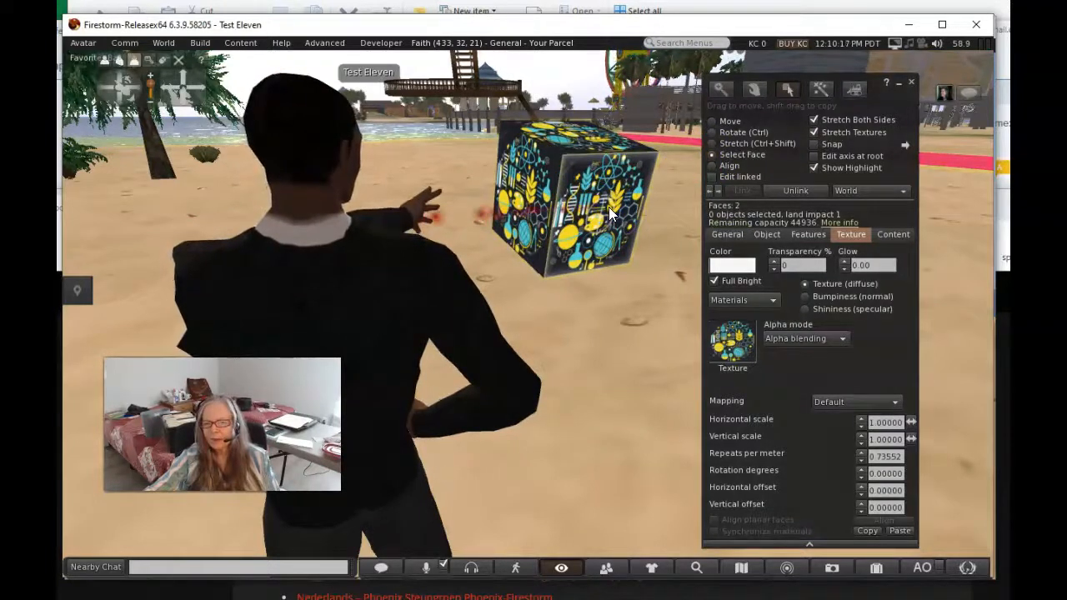
left_click(729, 338)
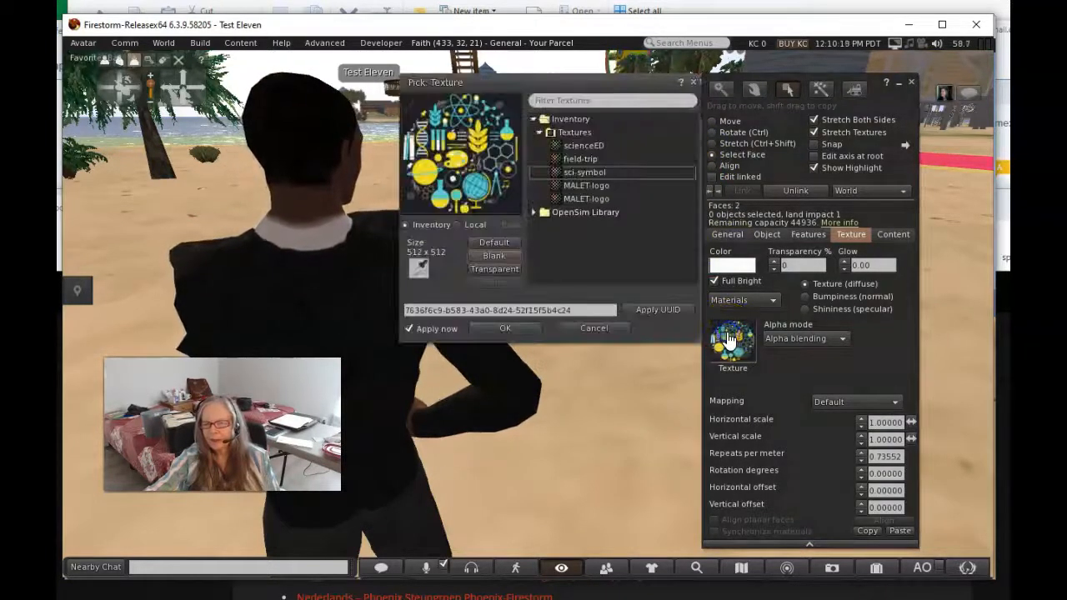
left_click_drag(644, 78, 906, 227)
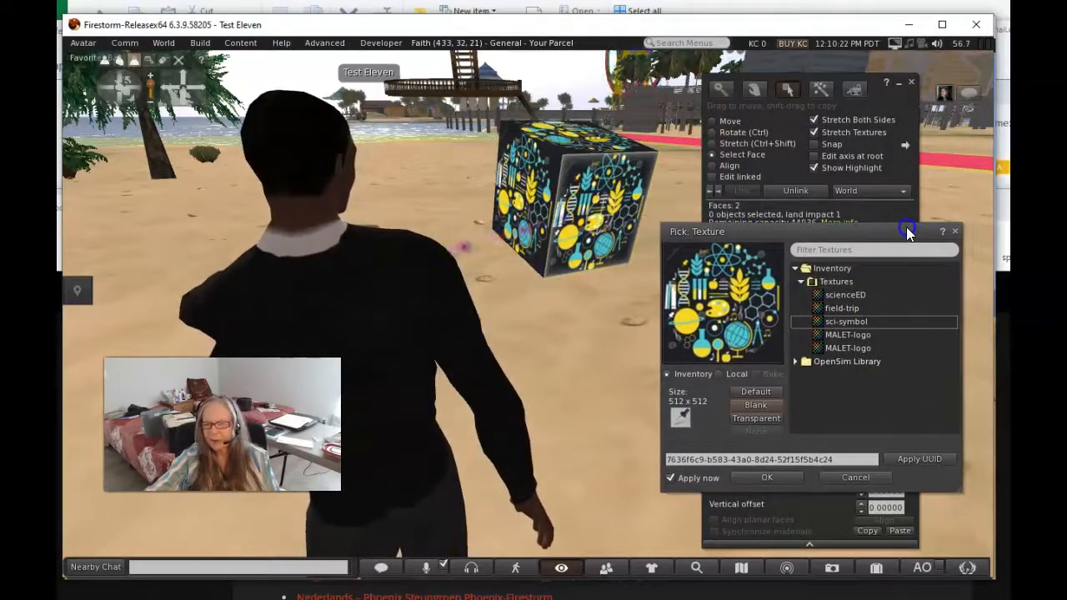
left_click(830, 305)
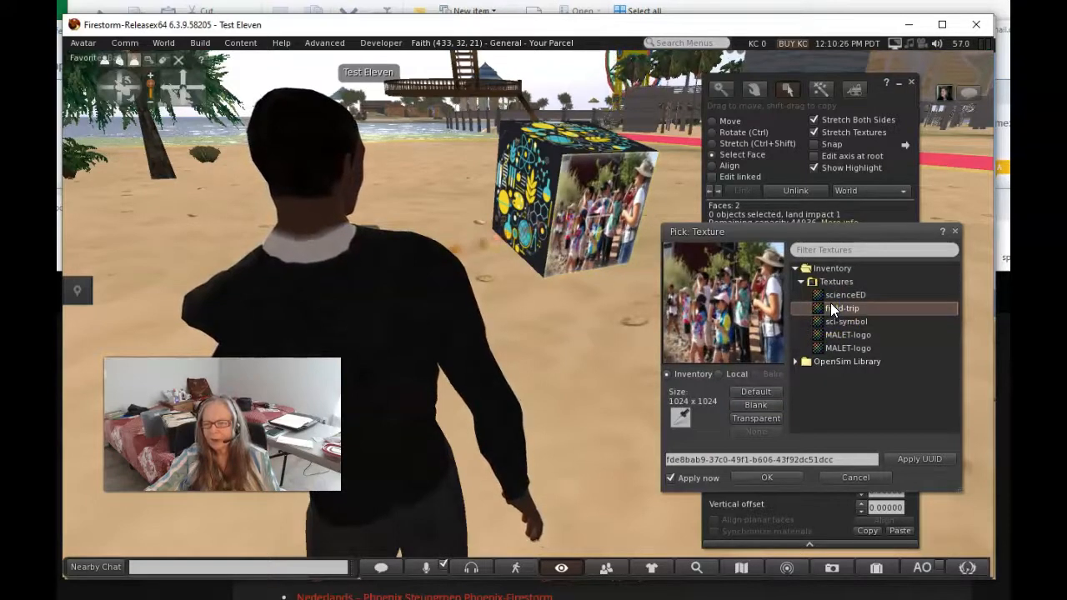
left_click(761, 478)
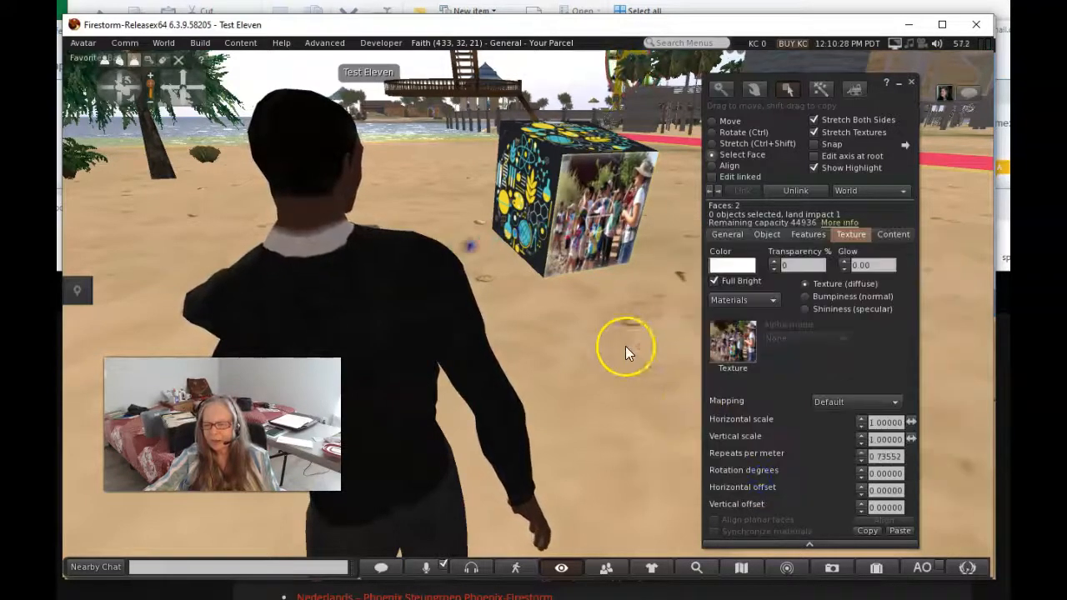
Step: Edit the whole box, turn the field-trip face away and tilt the box forward to expose its top
right_click(598, 200)
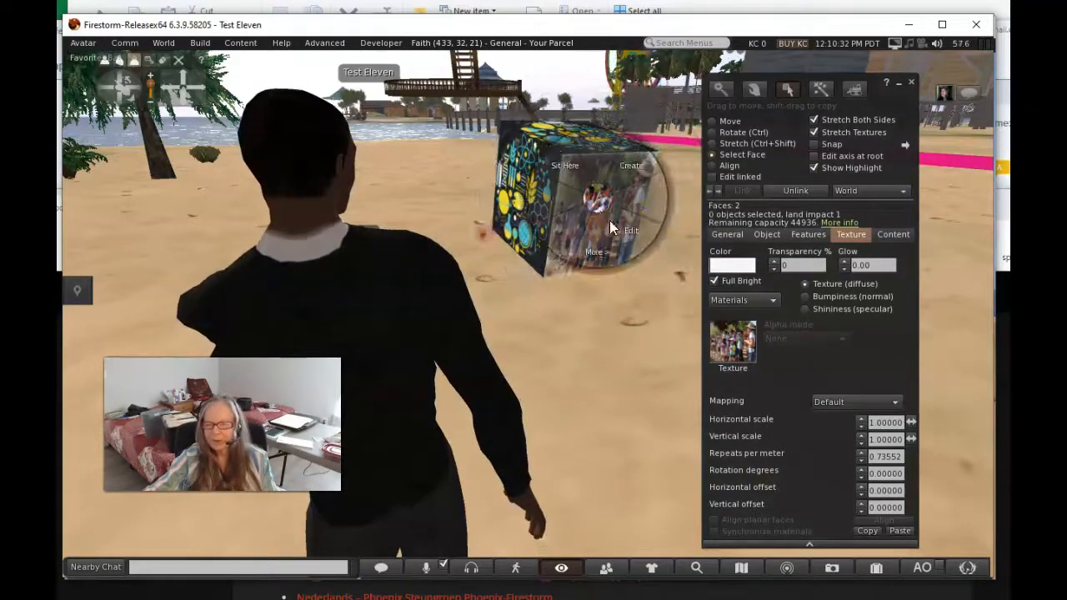
left_click(627, 240)
left_click_drag(516, 201, 360, 172, "ctrl")
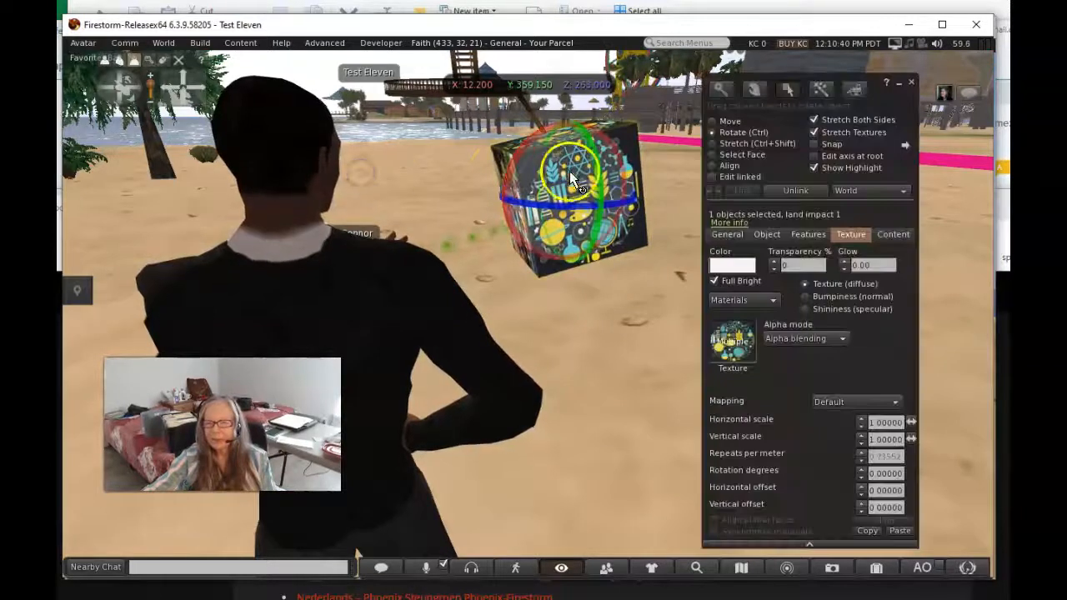
left_click_drag(597, 170, 601, 207, "ctrl")
left_click(602, 151)
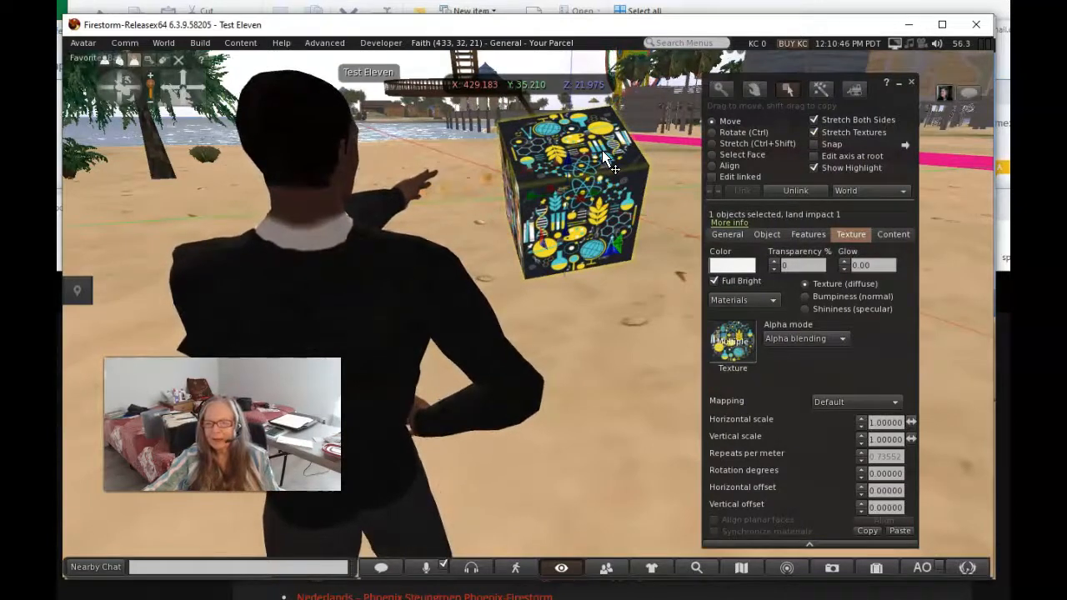
Step: Select only the box's top face and apply the Blank texture to it
left_click(712, 155)
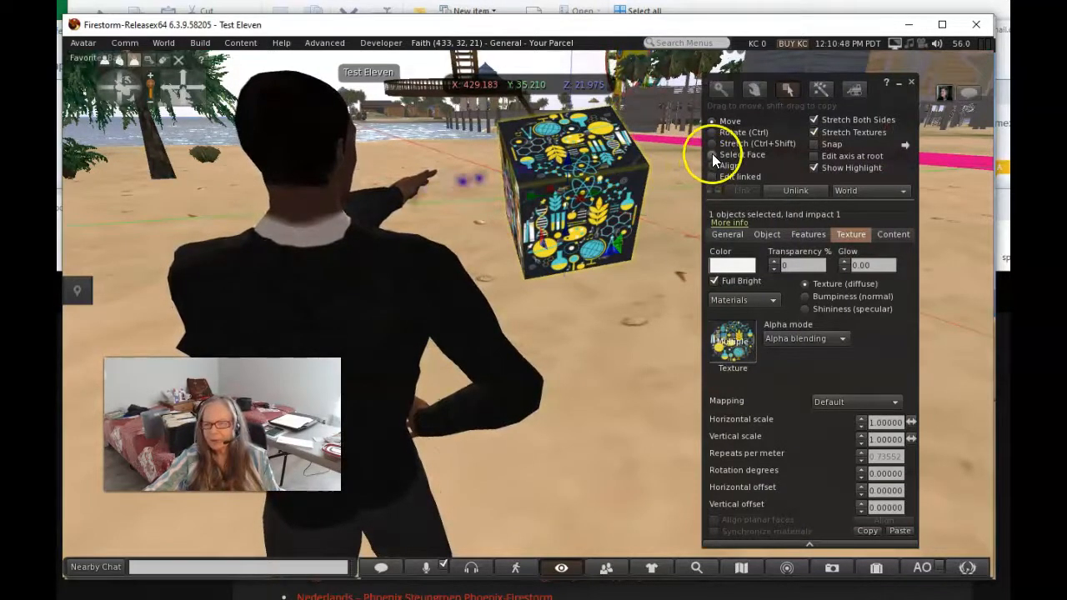
left_click(573, 140)
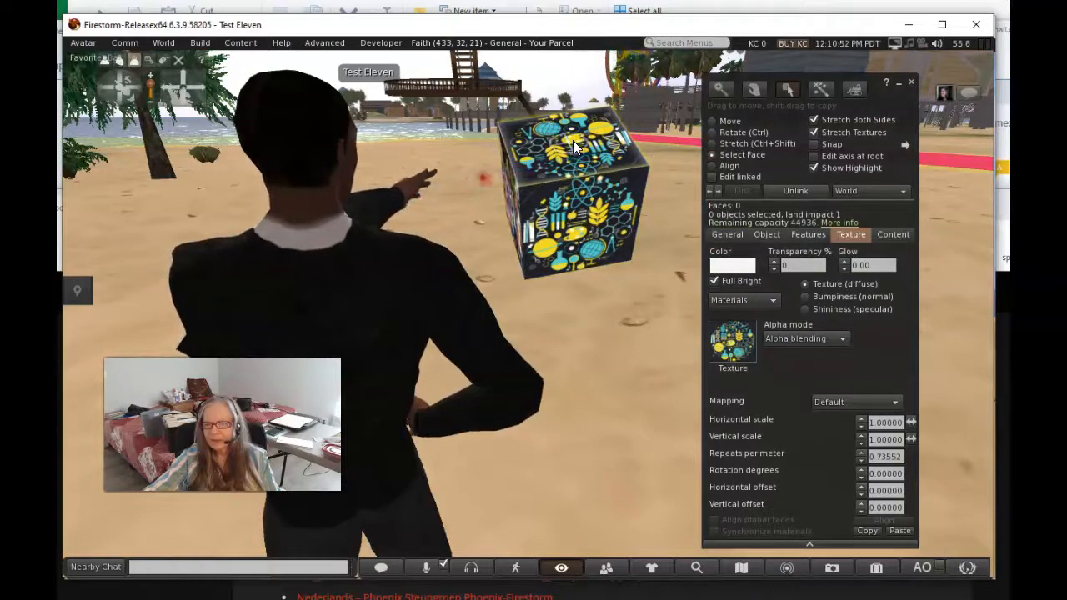
left_click(736, 340)
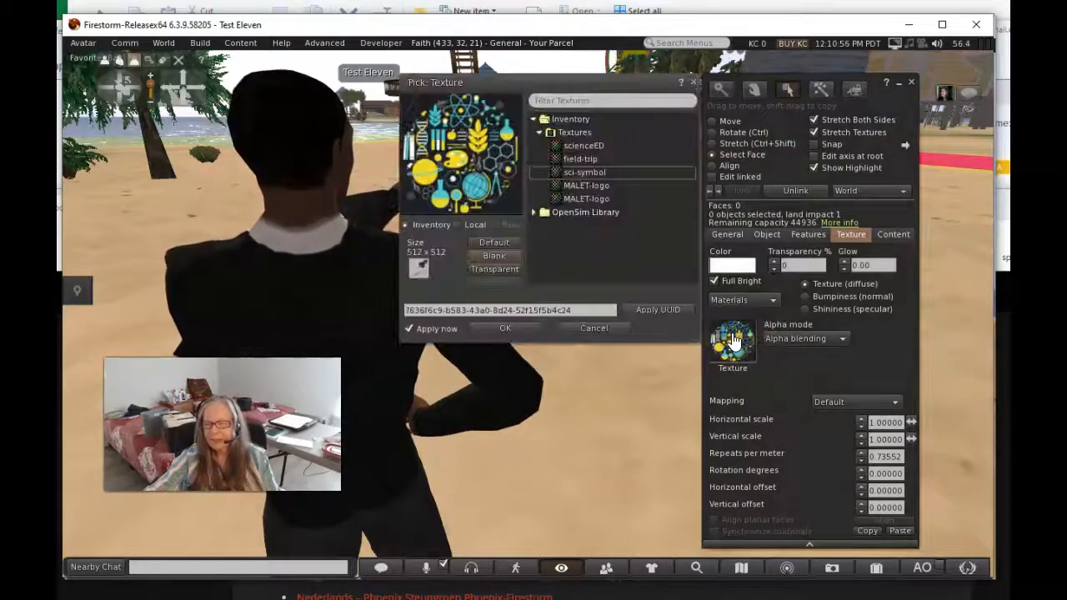
left_click(494, 256)
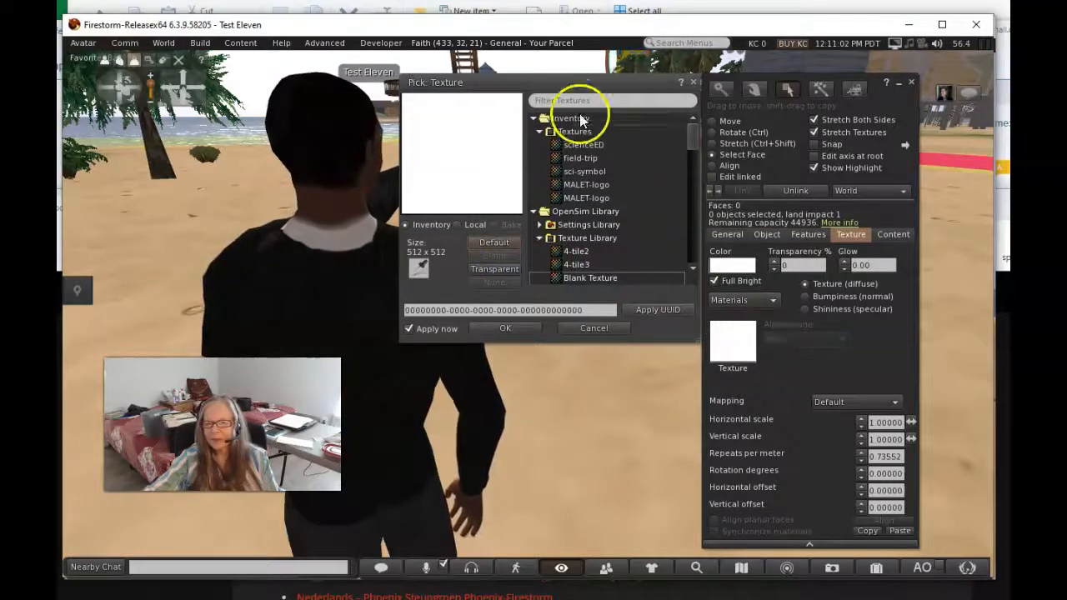
left_click_drag(571, 92, 922, 312)
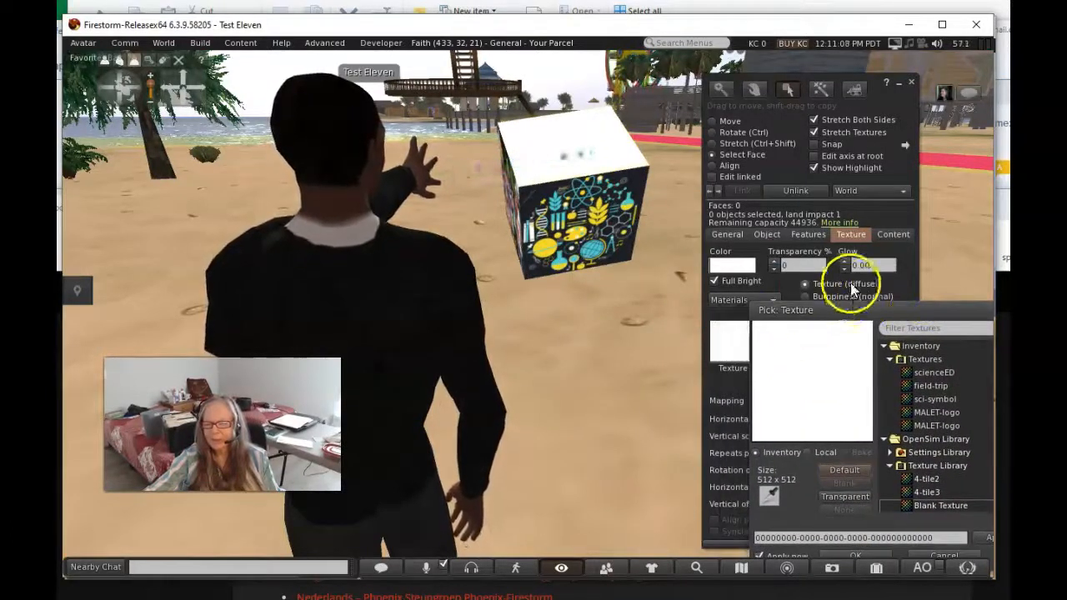
left_click_drag(847, 310, 882, 187)
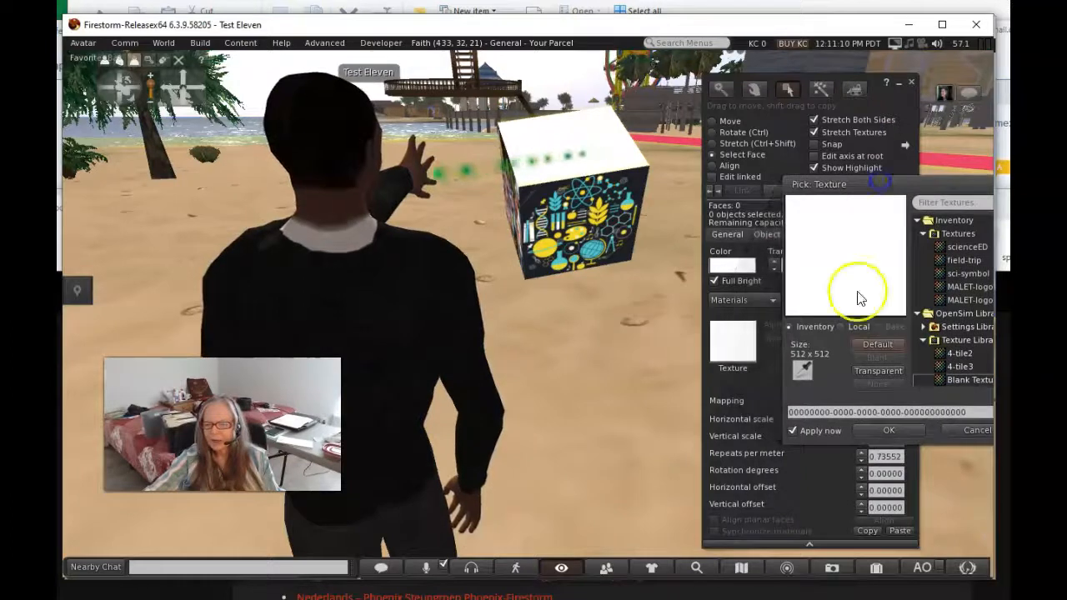
left_click(874, 431)
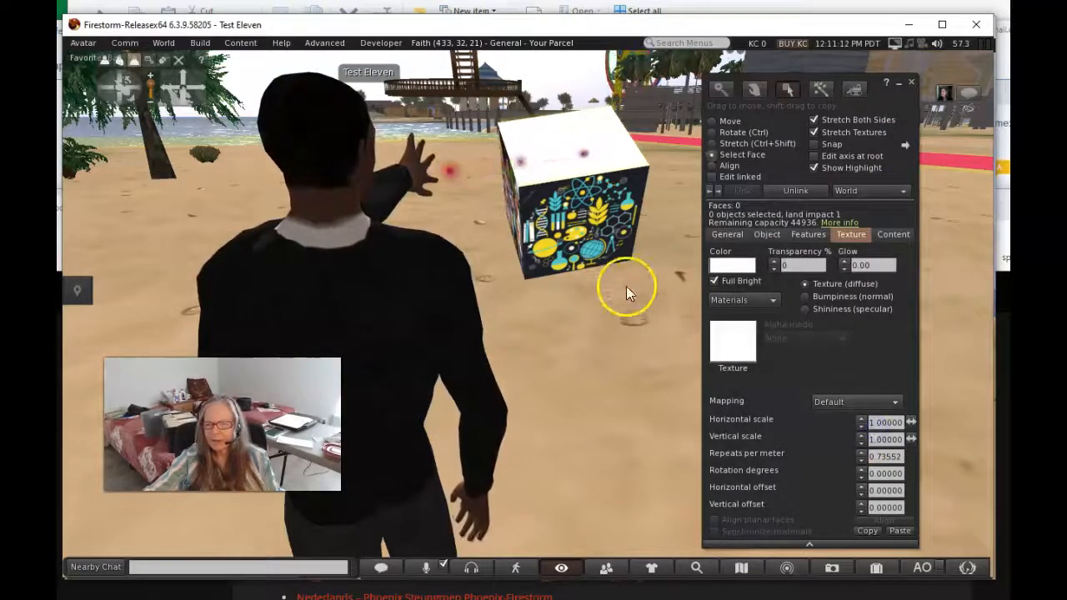
Step: Rotate the whole box around several axes until its blank and field-trip faces show, and close the build window
left_click(600, 211)
left_click(621, 240)
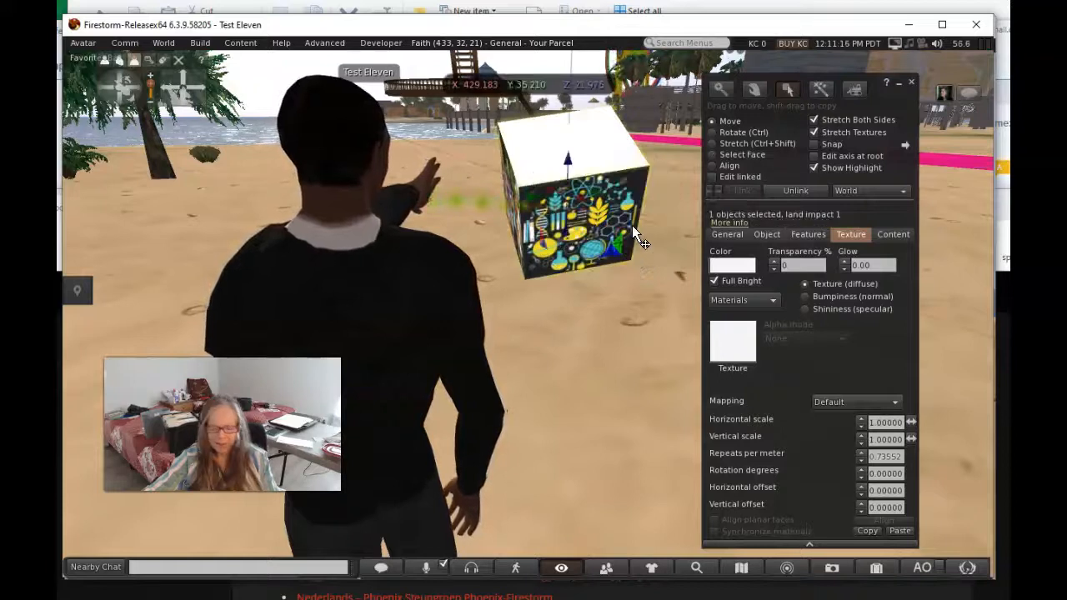
left_click_drag(644, 211, 422, 204, "ctrl")
left_click_drag(600, 175, 597, 319, "ctrl")
left_click_drag(593, 174, 605, 273, "ctrl")
left_click_drag(636, 204, 250, 148, "ctrl")
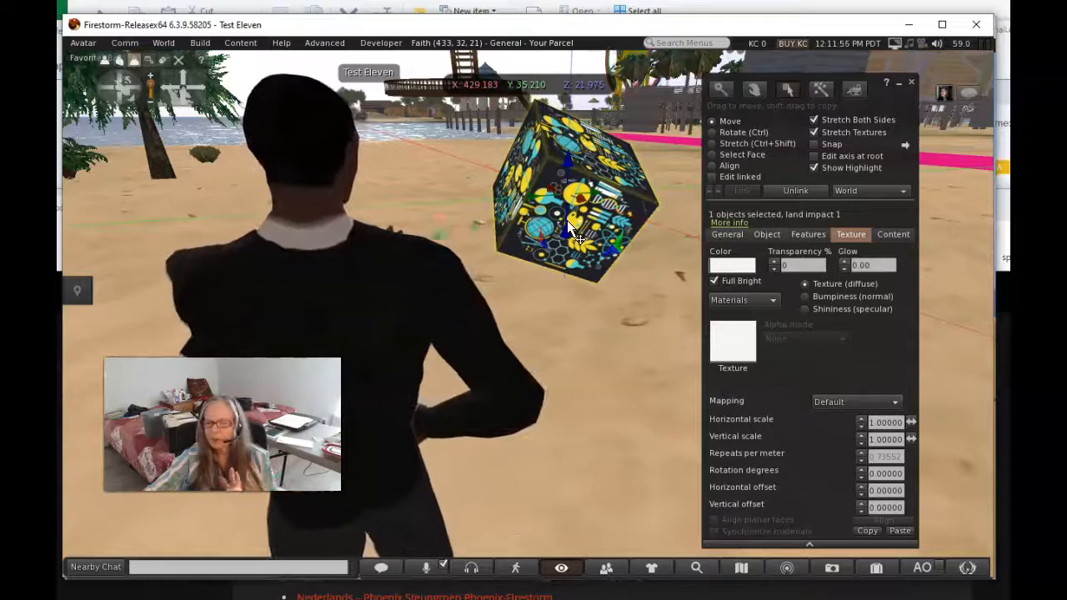
key("ctrl")
left_click_drag(545, 210, 626, 191)
left_click_drag(520, 203, 630, 226)
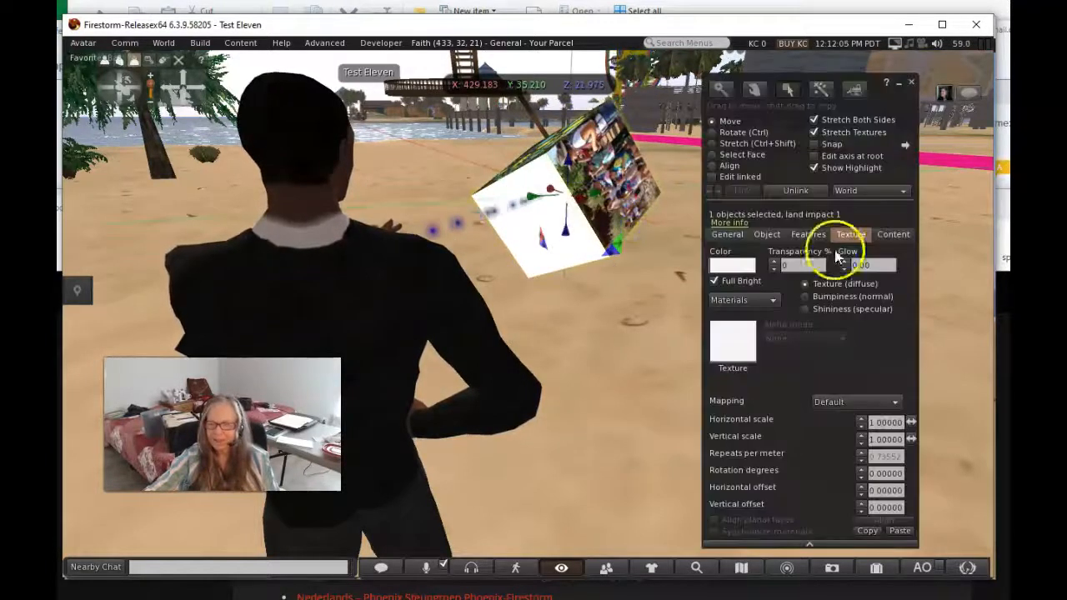
left_click(911, 81)
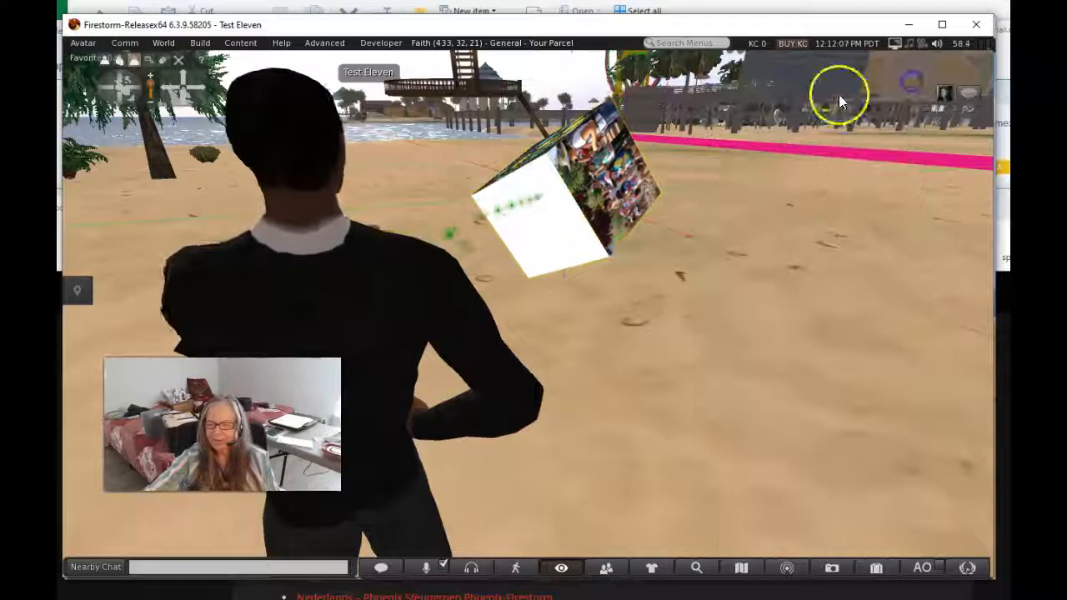